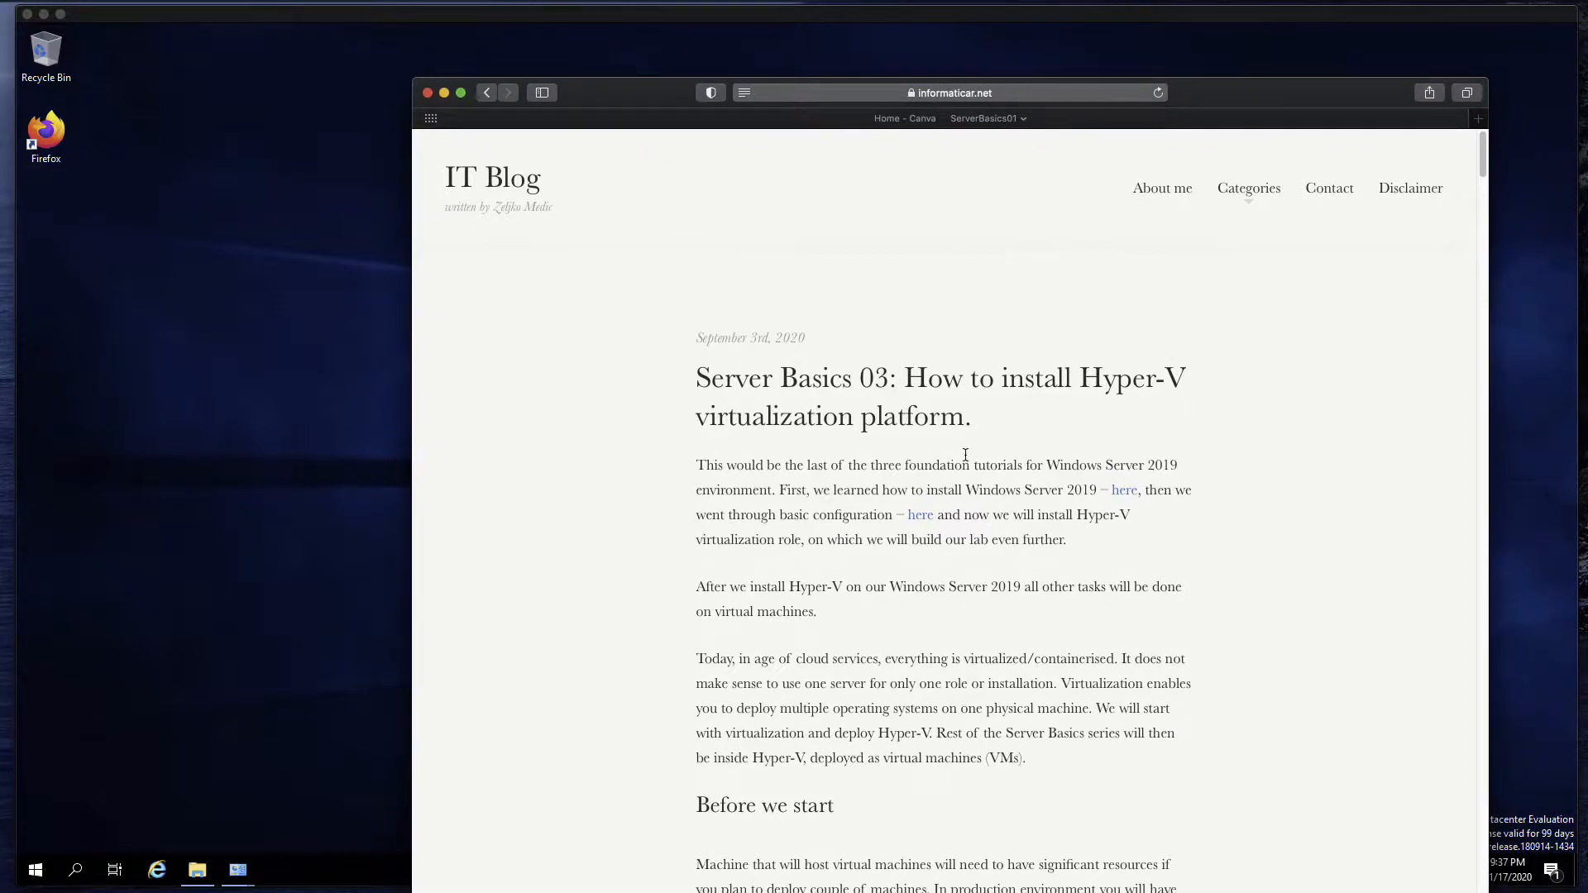
Look over the blog article on installing Hyper-V and its web address, and move the browser window off the server desktop
scroll(994, 484, "down", 3)
scroll(994, 480, "down", 8)
scroll(996, 484, "up", 11)
left_click(1052, 93)
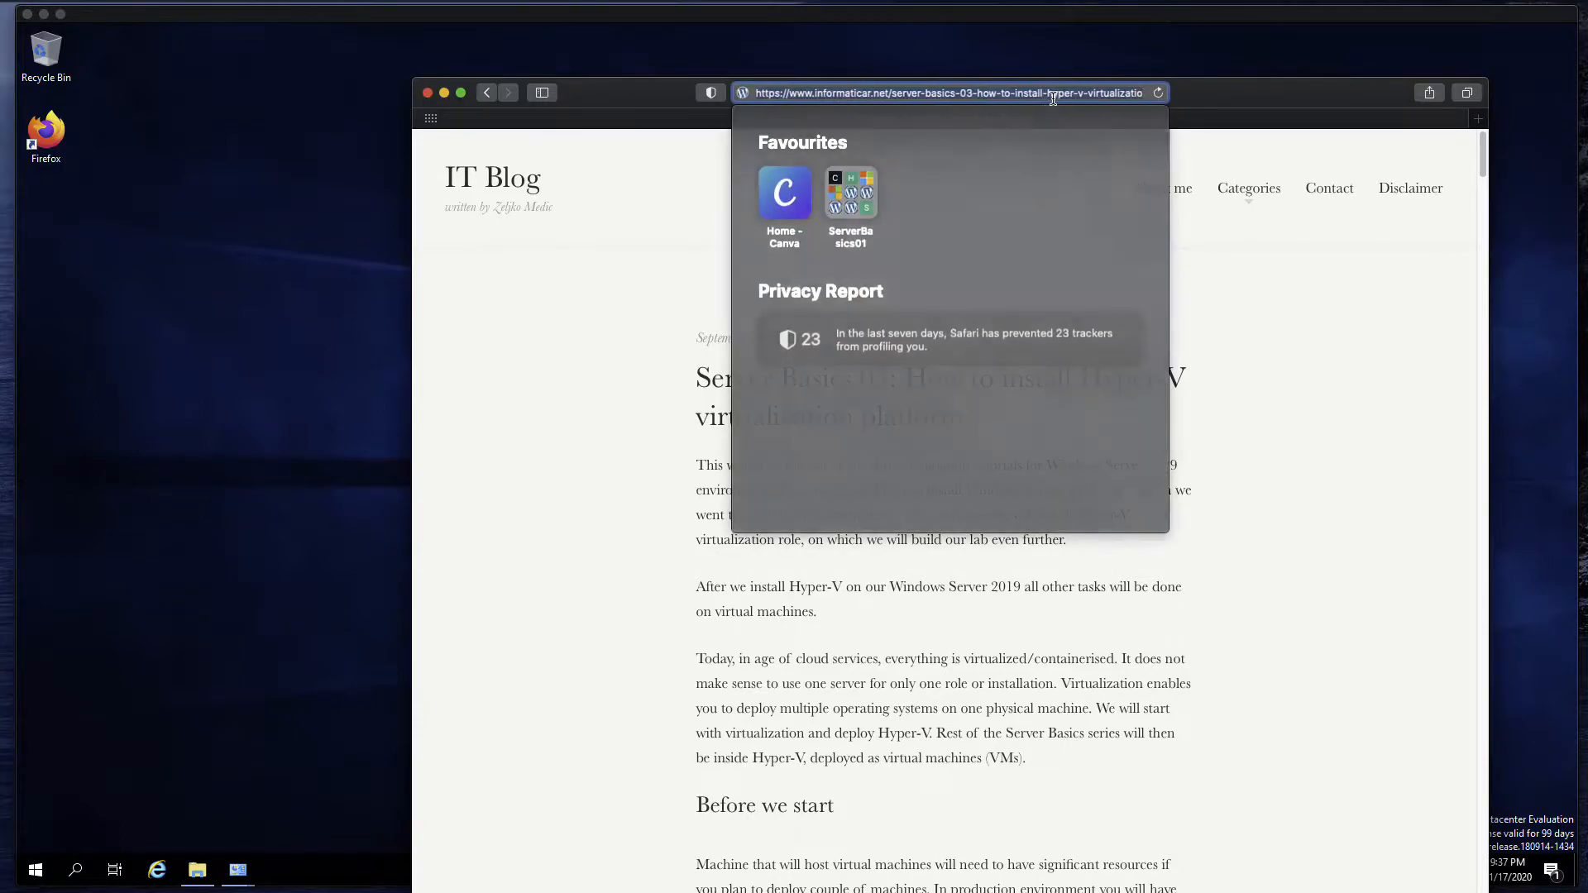
left_click_drag(638, 100, 1587, 164)
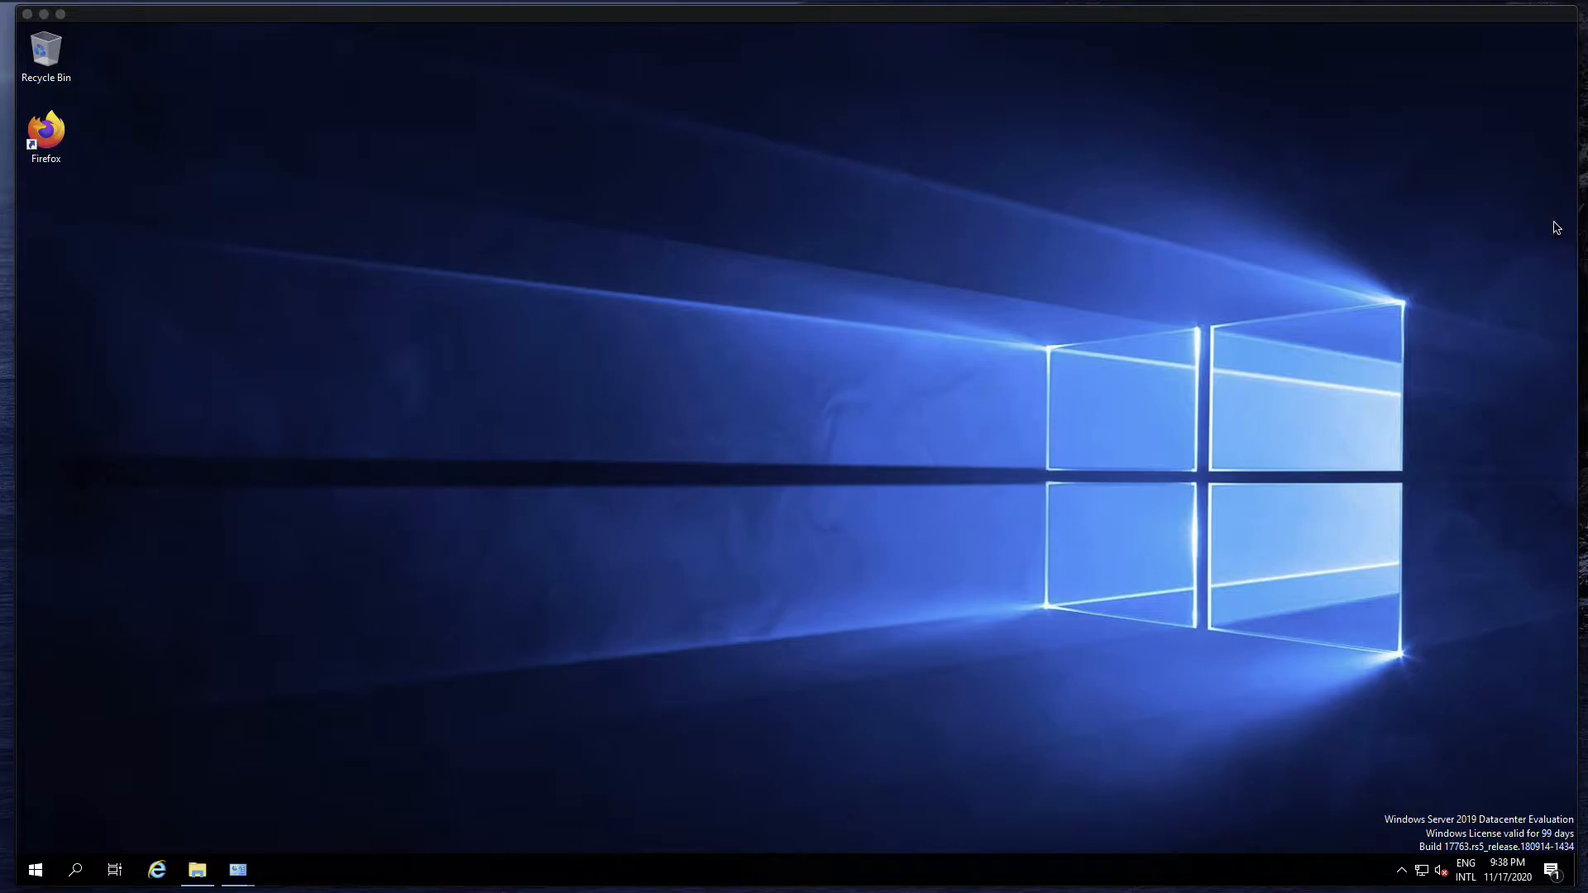
Examine the virtual machine's Processors & Memory settings, including the advanced options for hypervisor applications and IOMMU
left_click(398, 139)
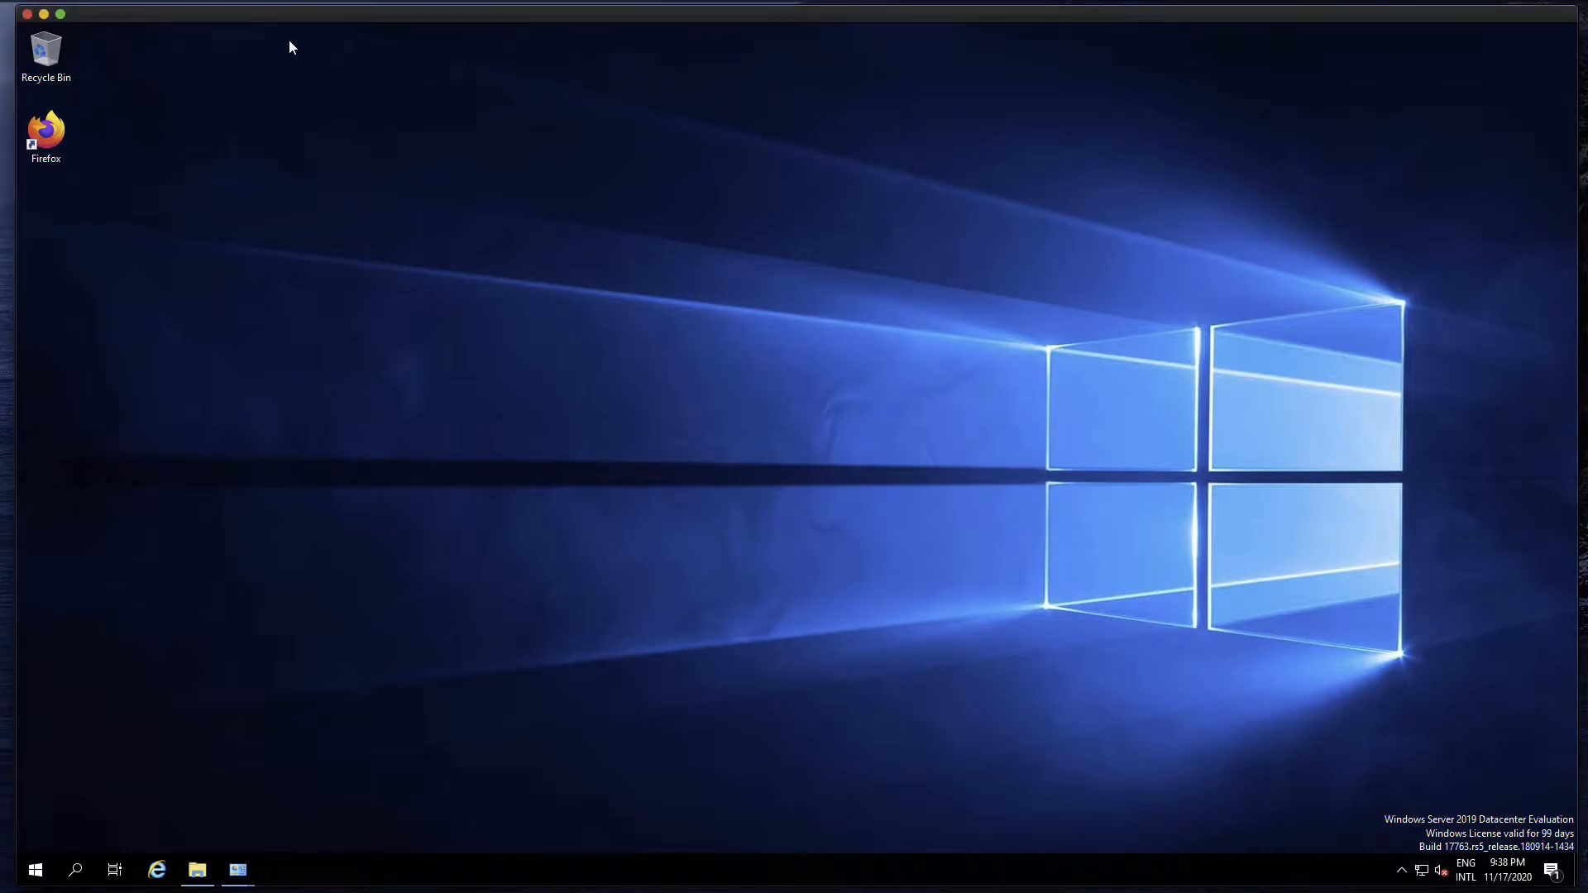
left_click(314, 2)
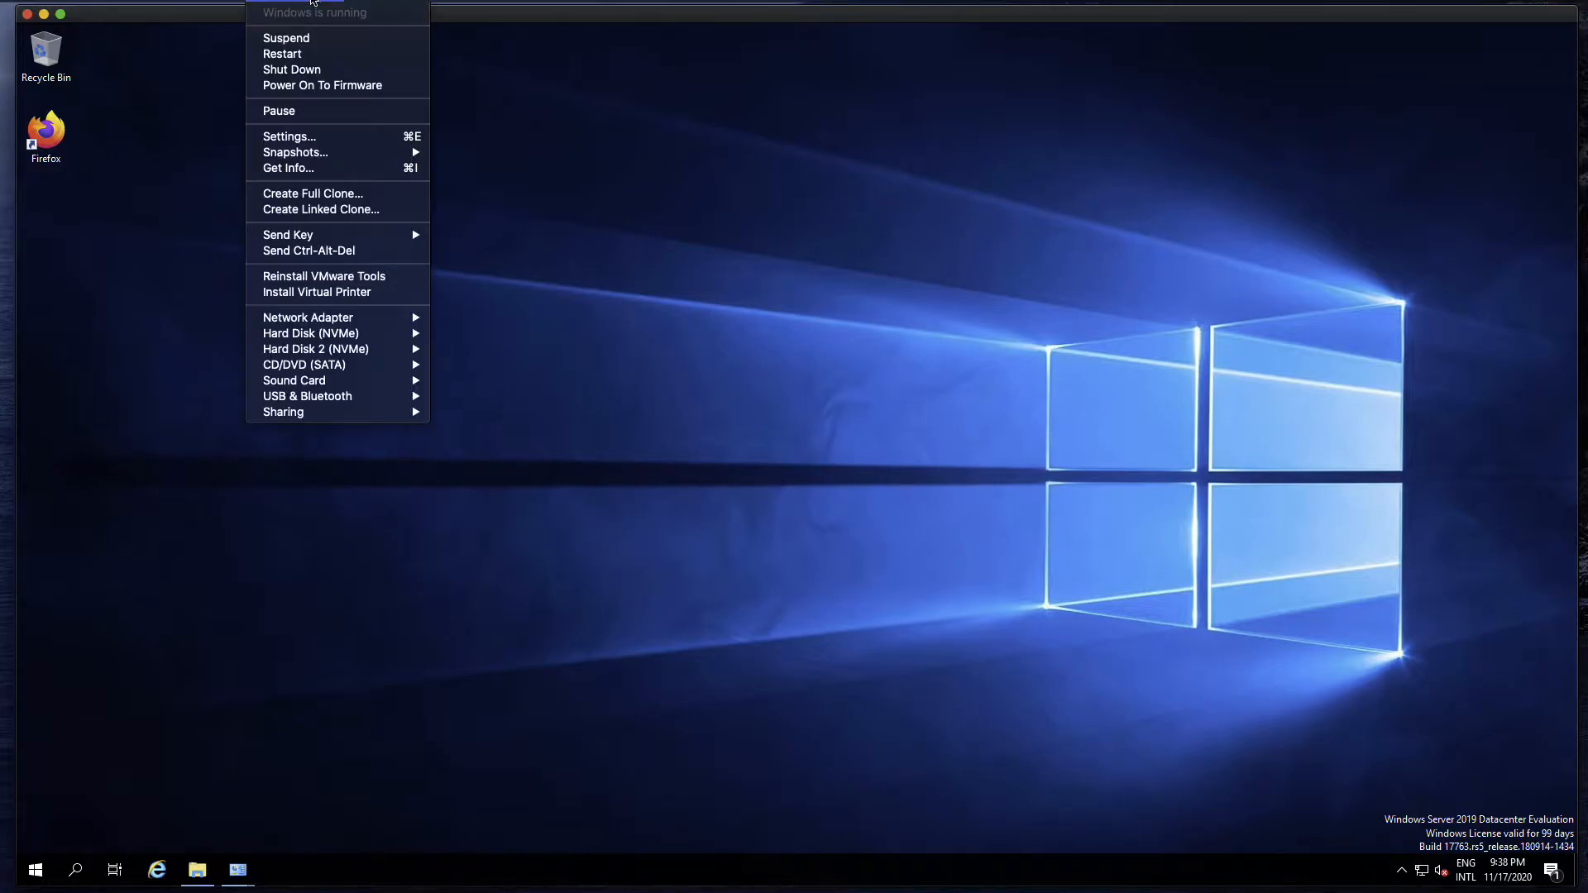
left_click(325, 138)
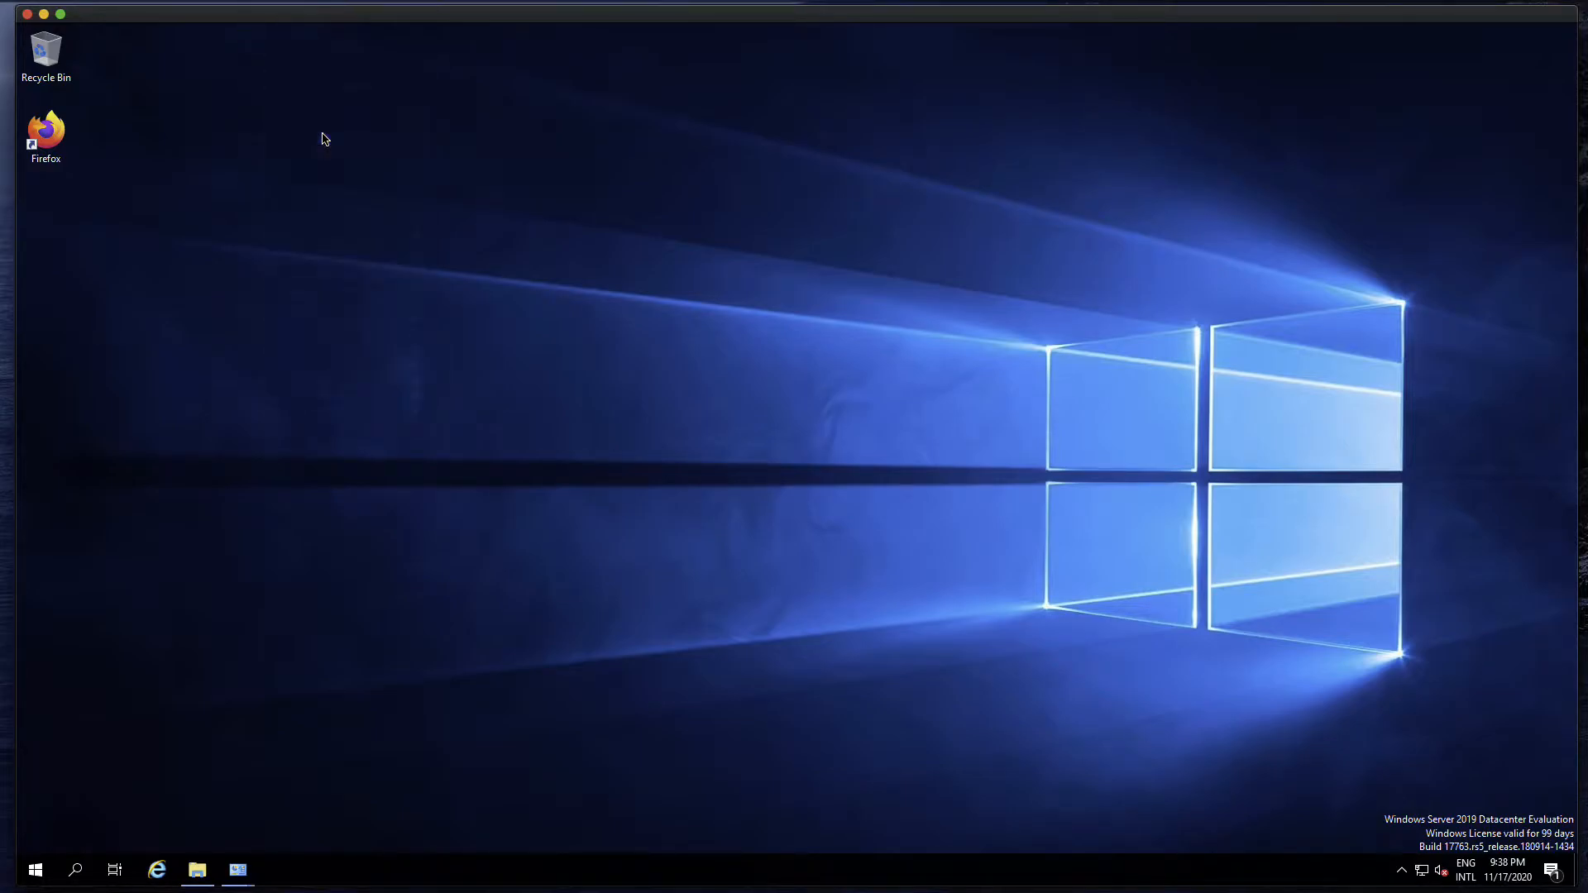
left_click(1061, 265)
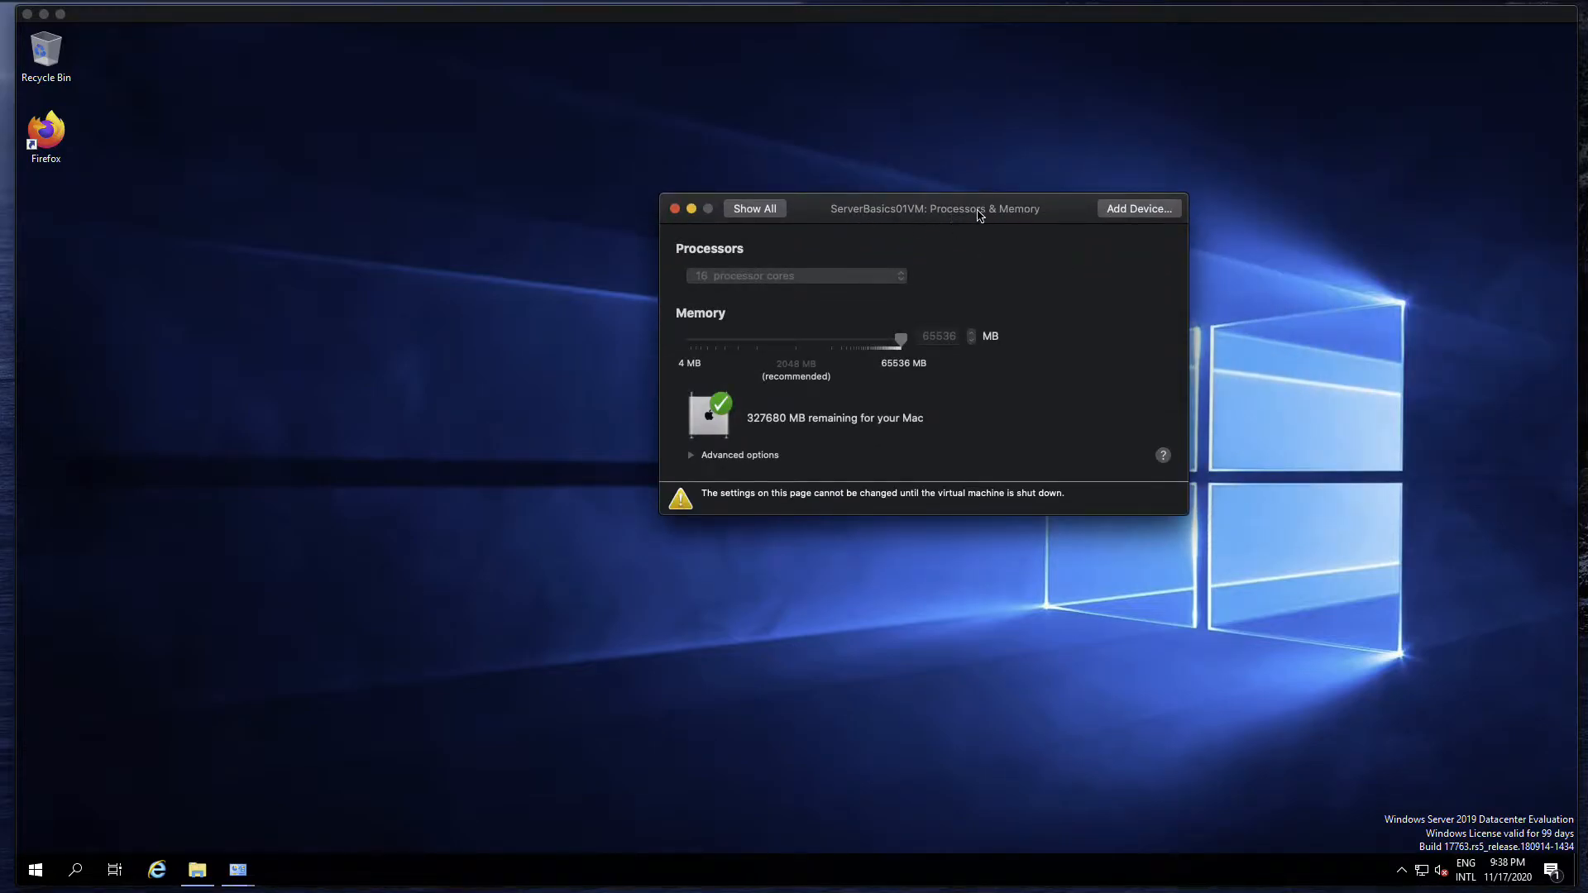
left_click(691, 455)
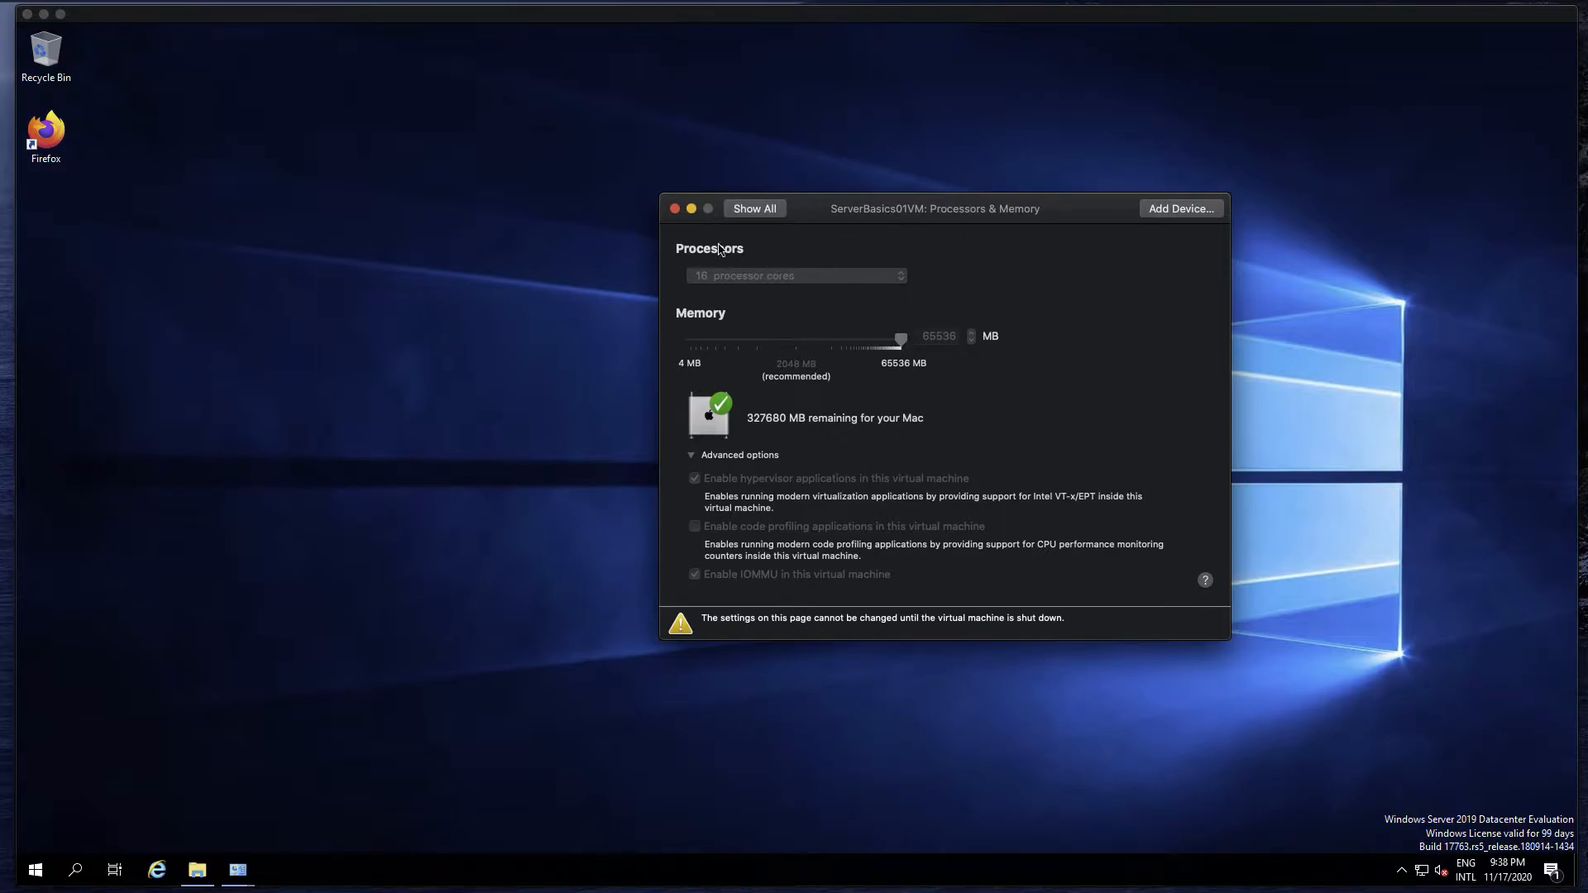
left_click(675, 209)
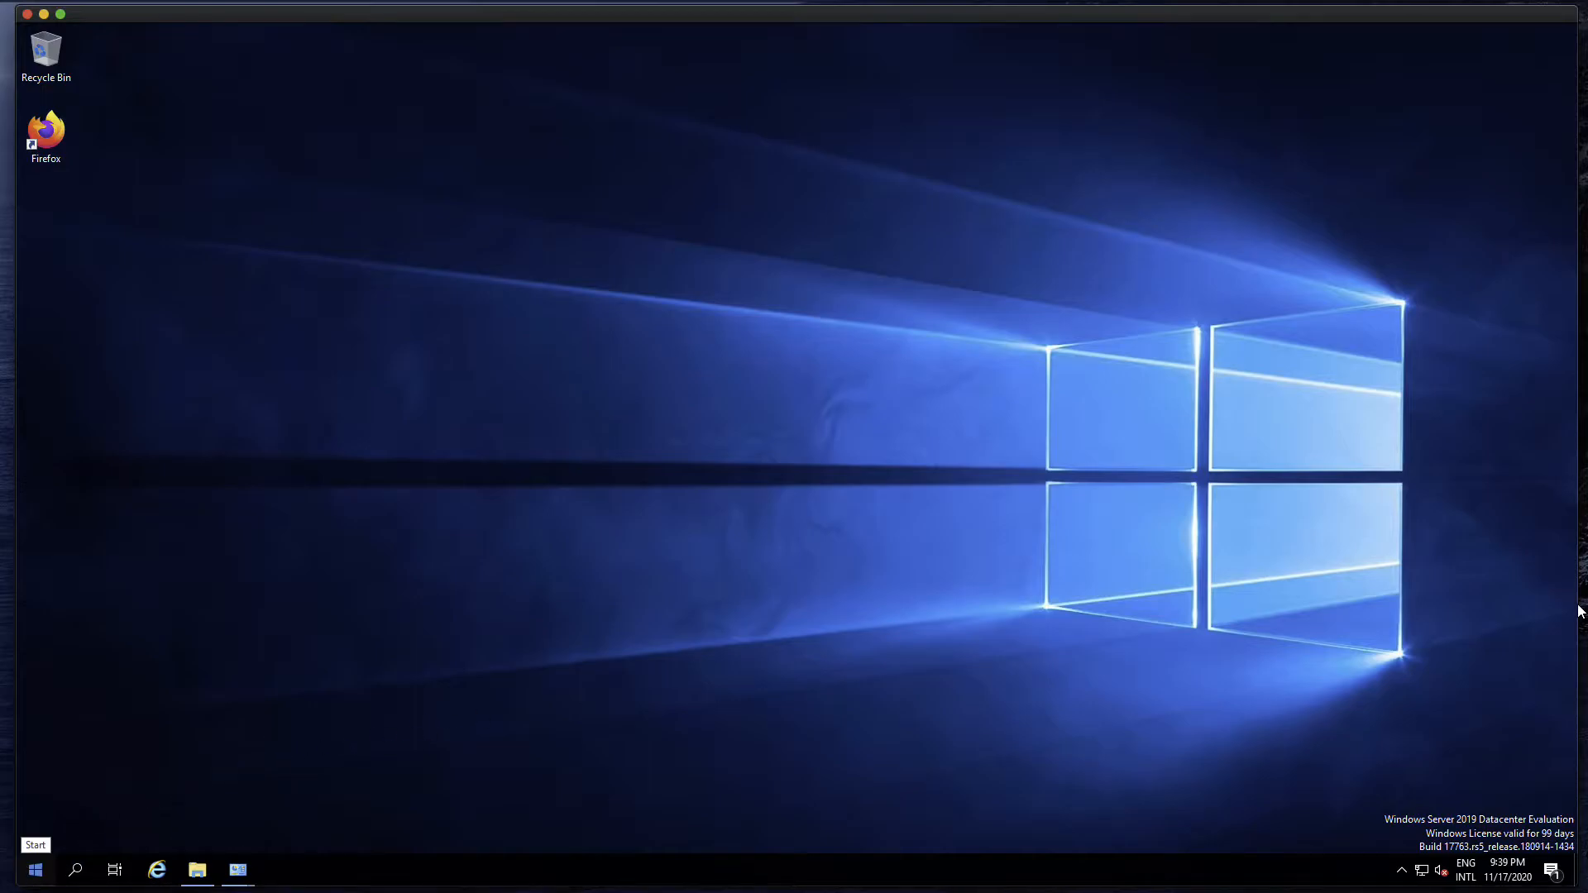
Open Server Manager, dismiss the Windows Admin Center message and start the Add Roles and Features wizard
left_click(35, 870)
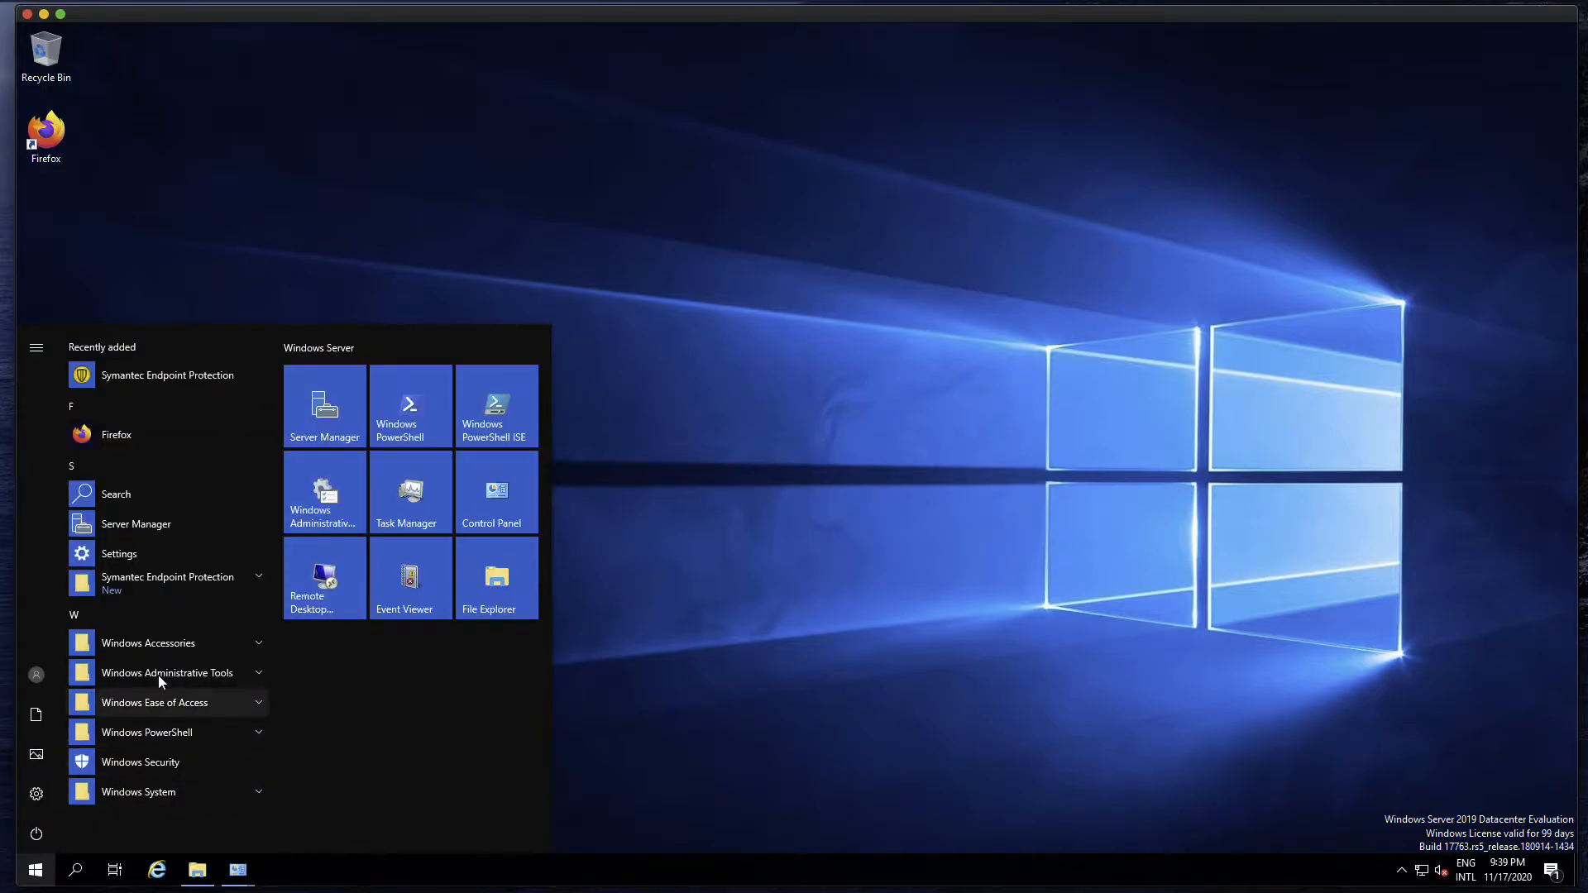
left_click(319, 439)
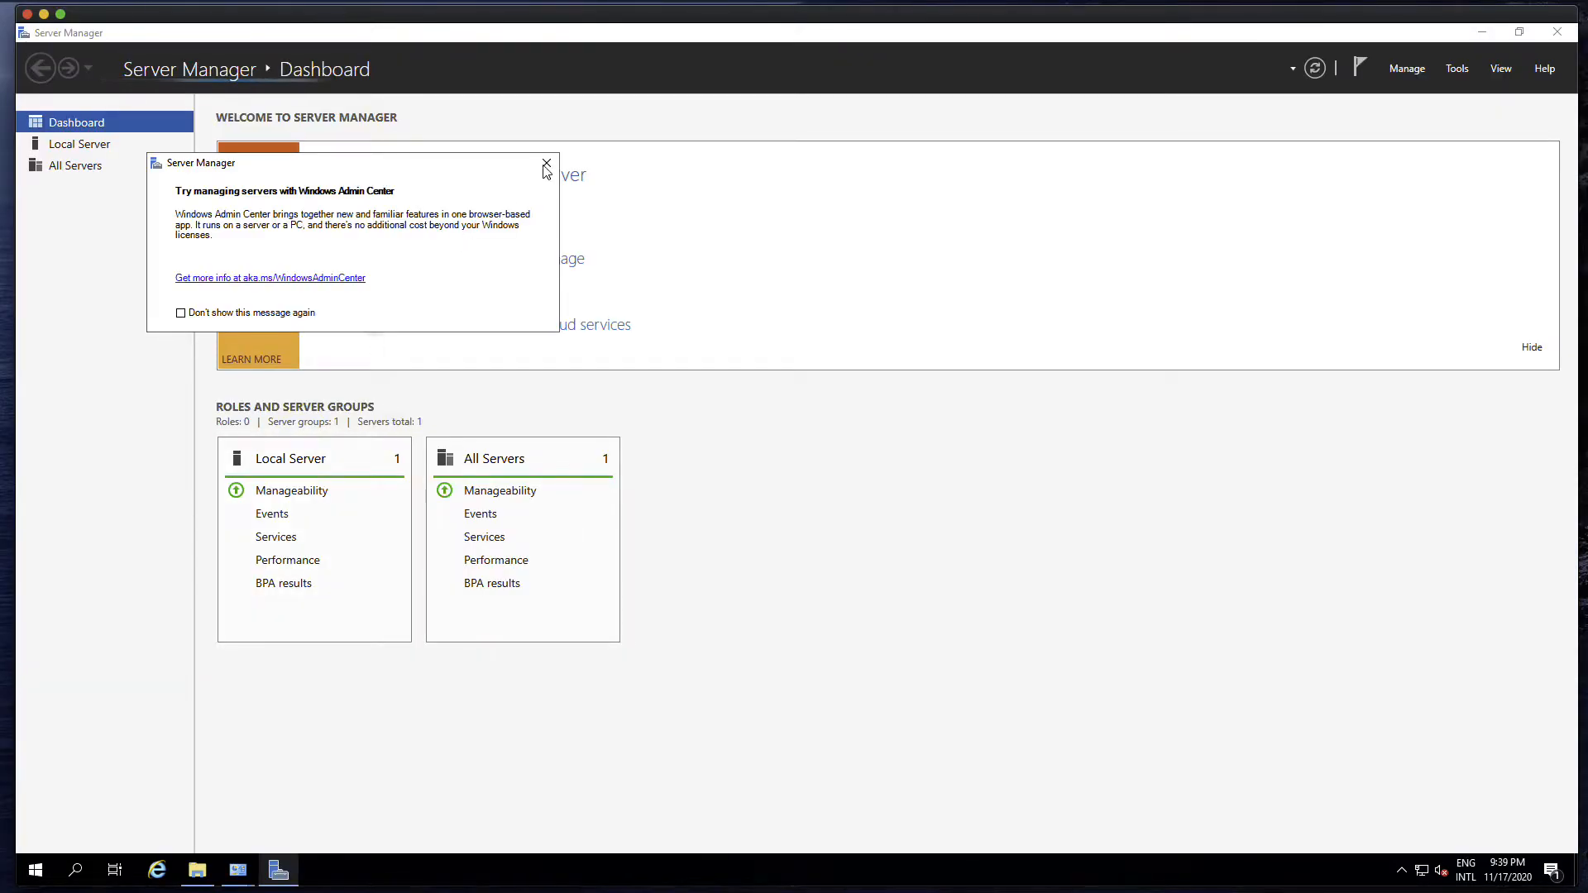
left_click(546, 164)
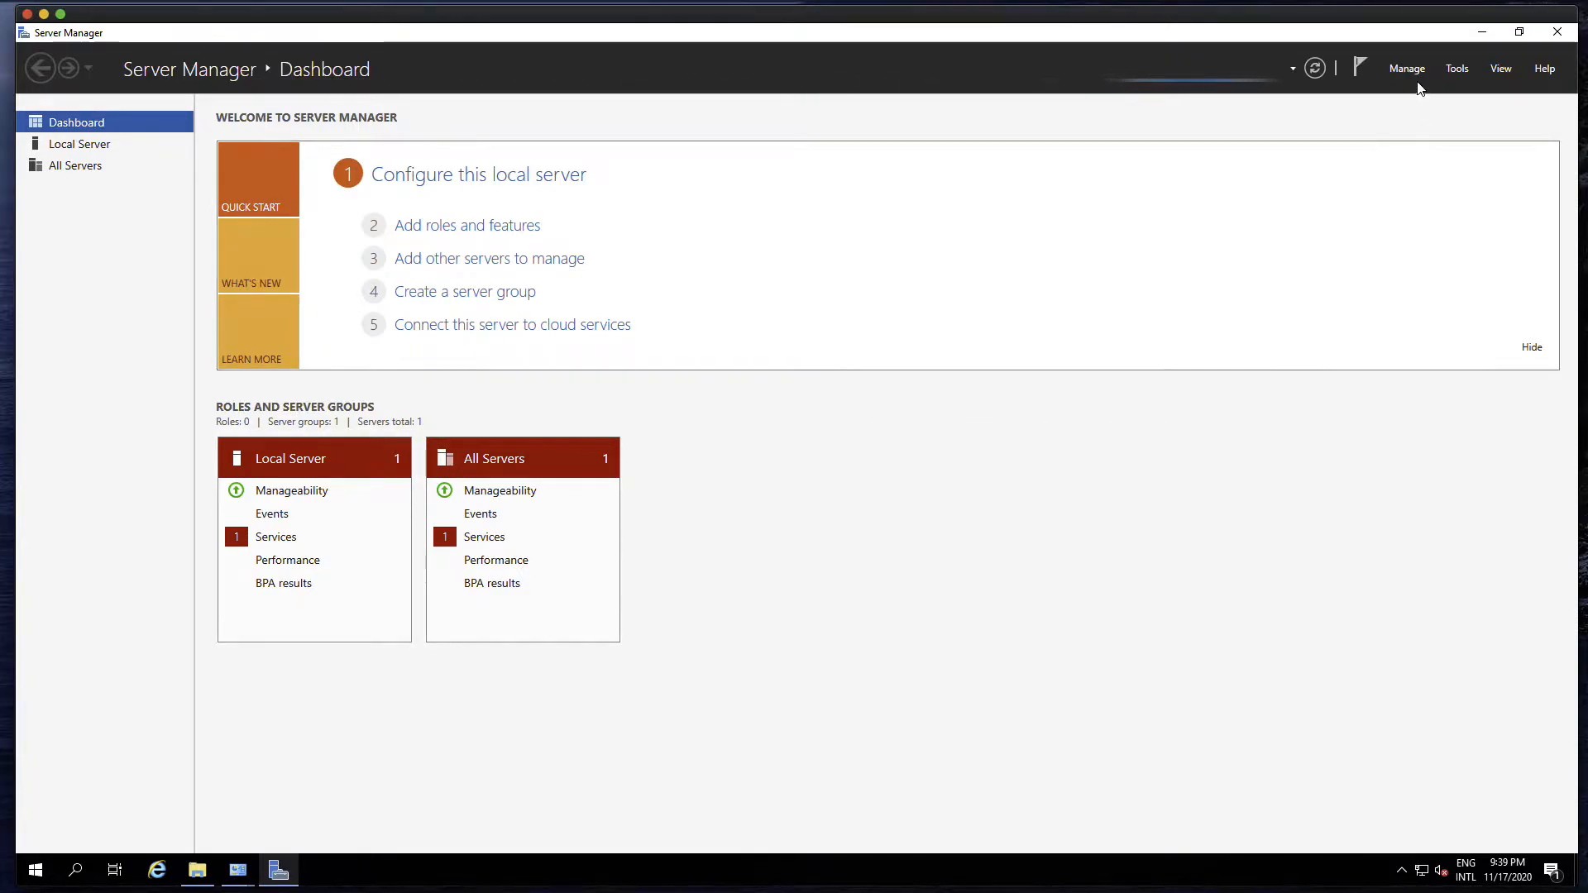
left_click(1416, 72)
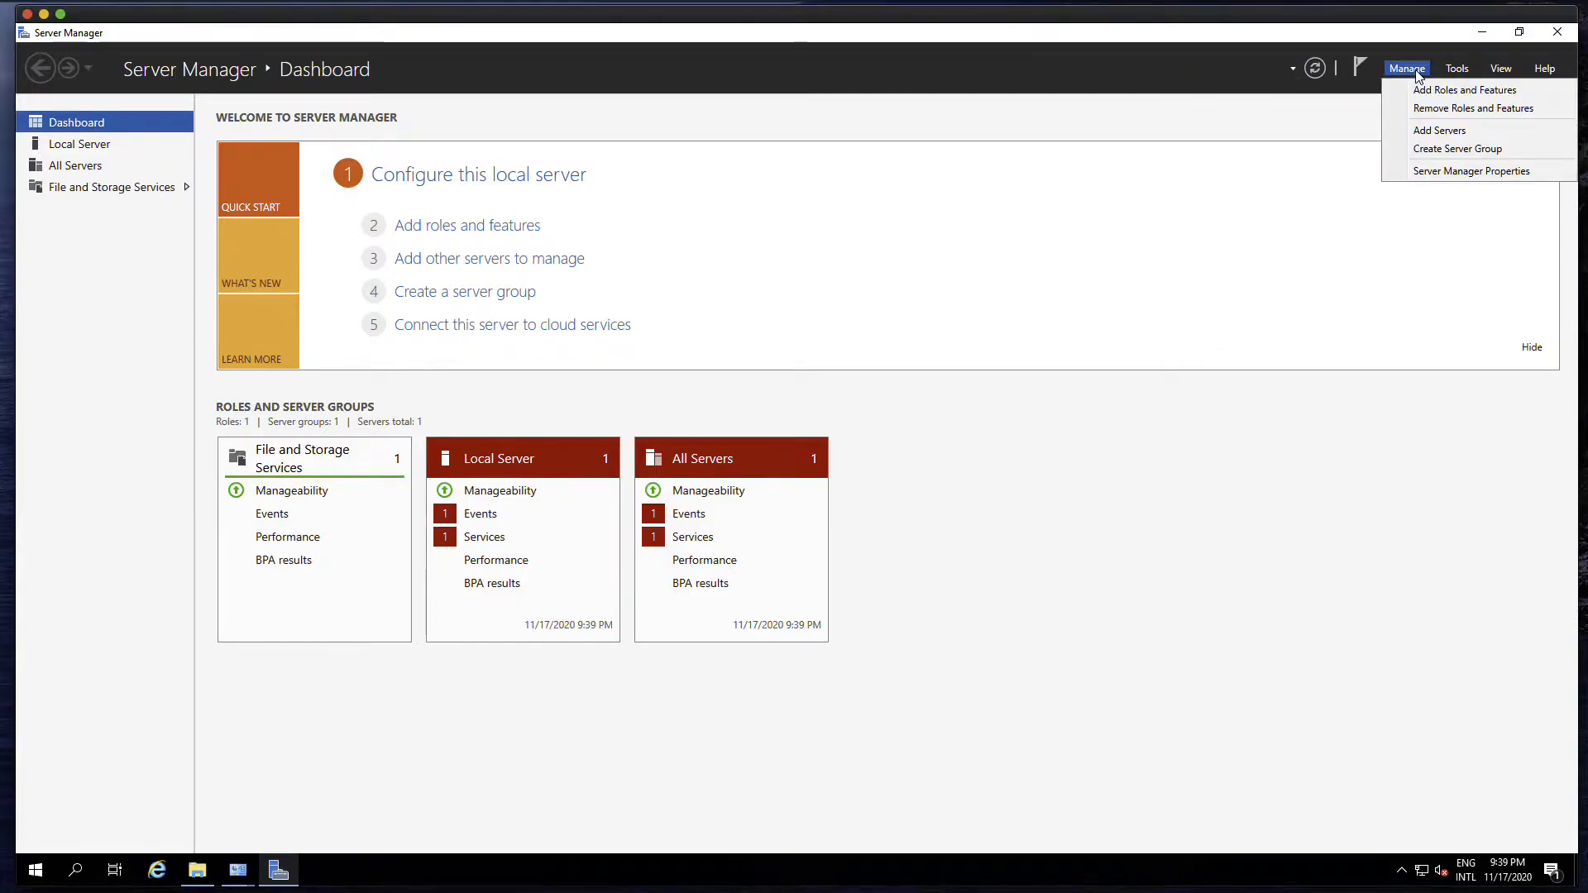
left_click(1414, 91)
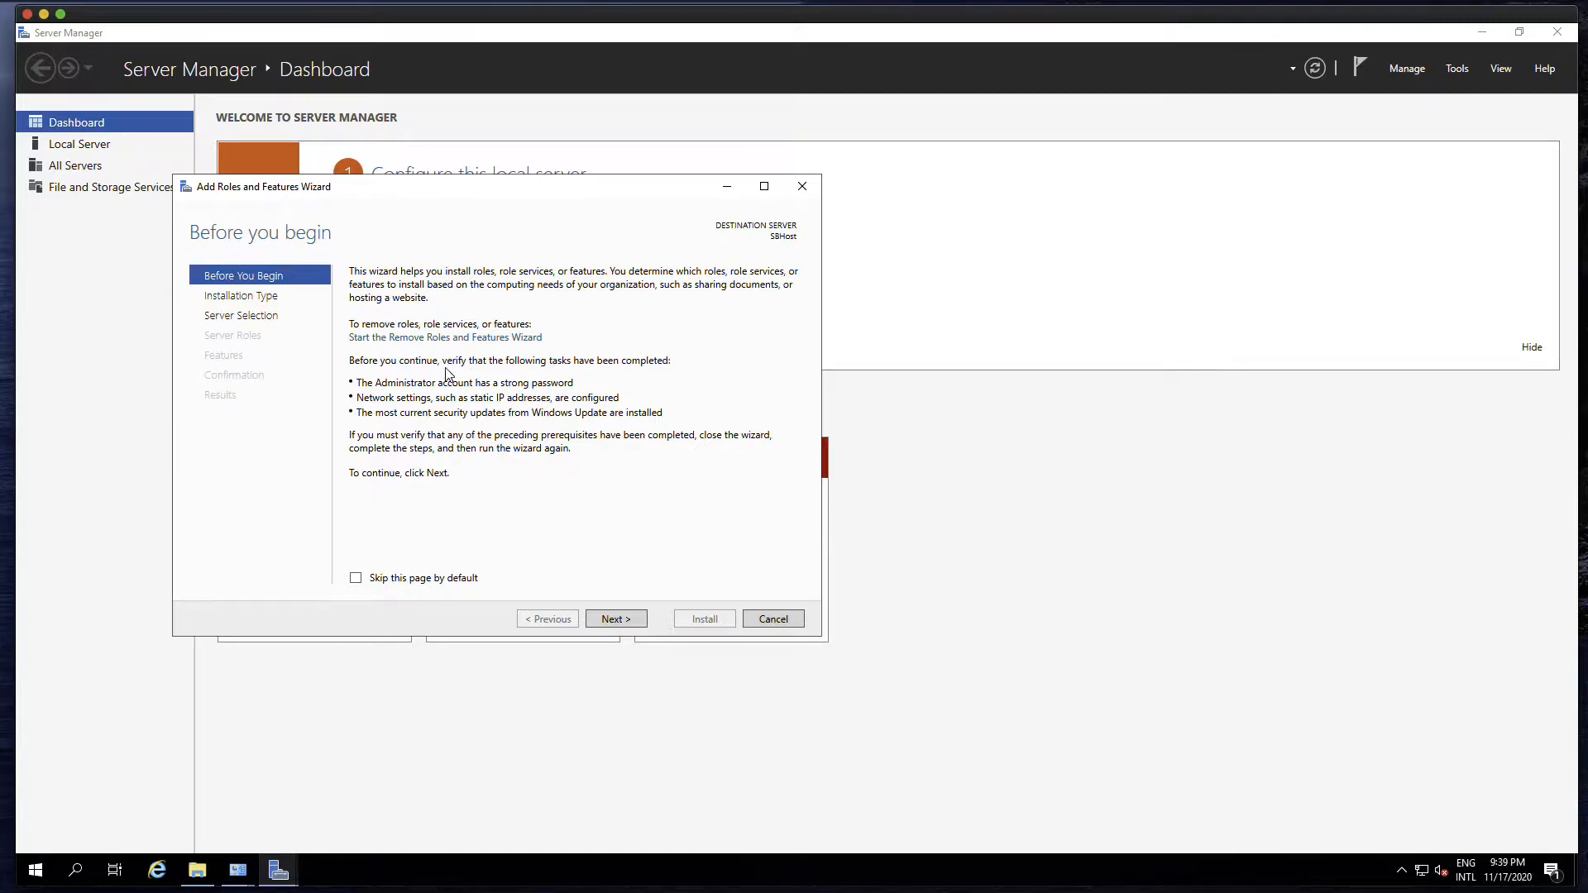
Choose a role-based or feature-based installation with SBHost from the server pool as the destination server
left_click(613, 621)
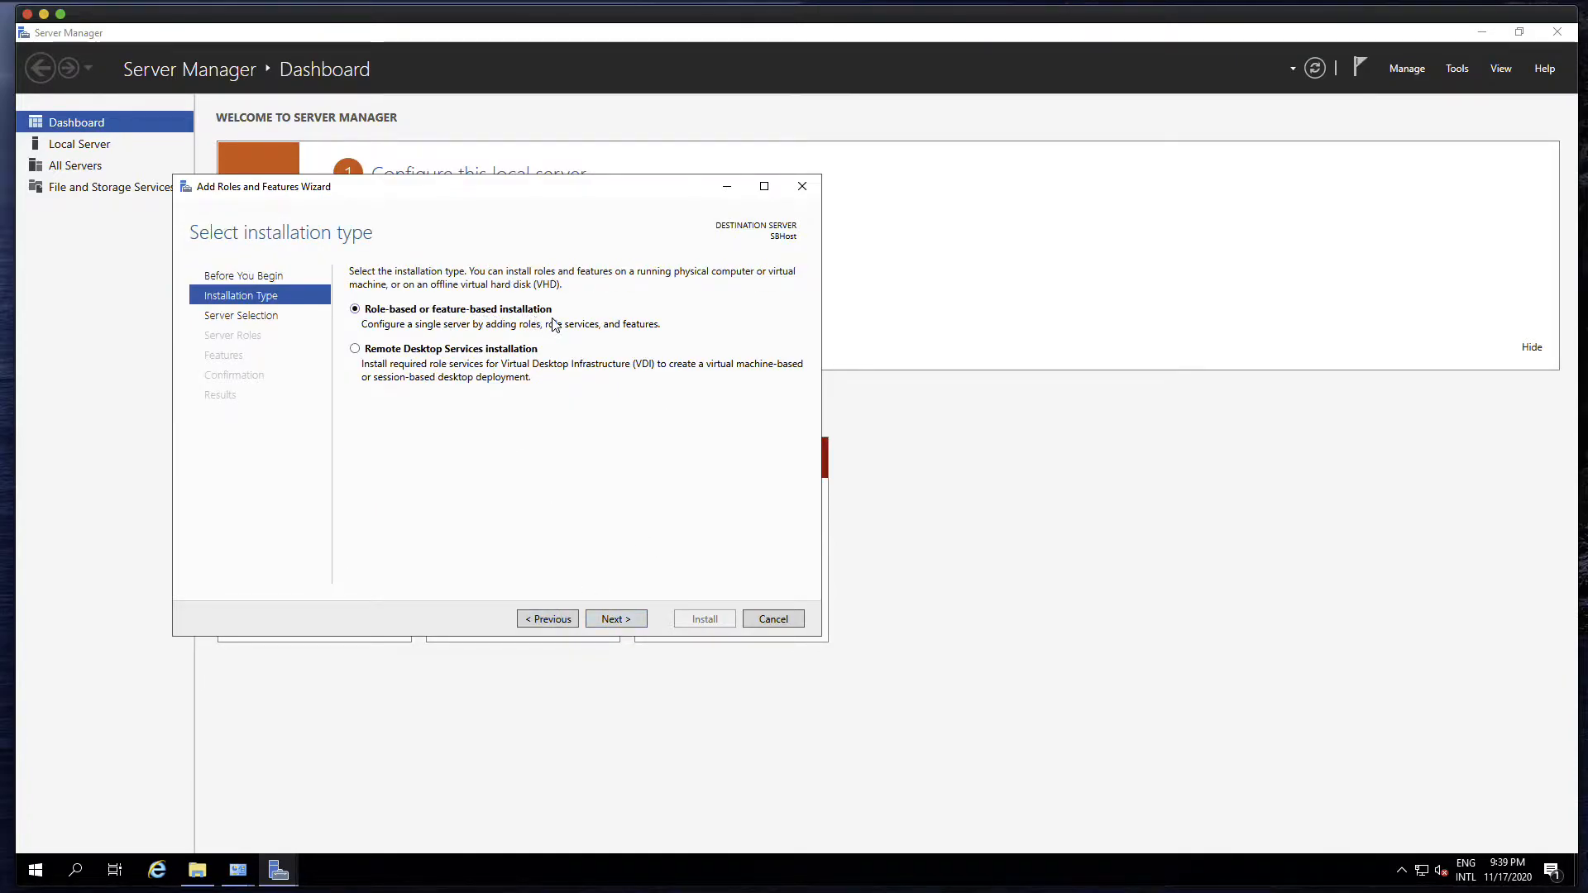
left_click(618, 620)
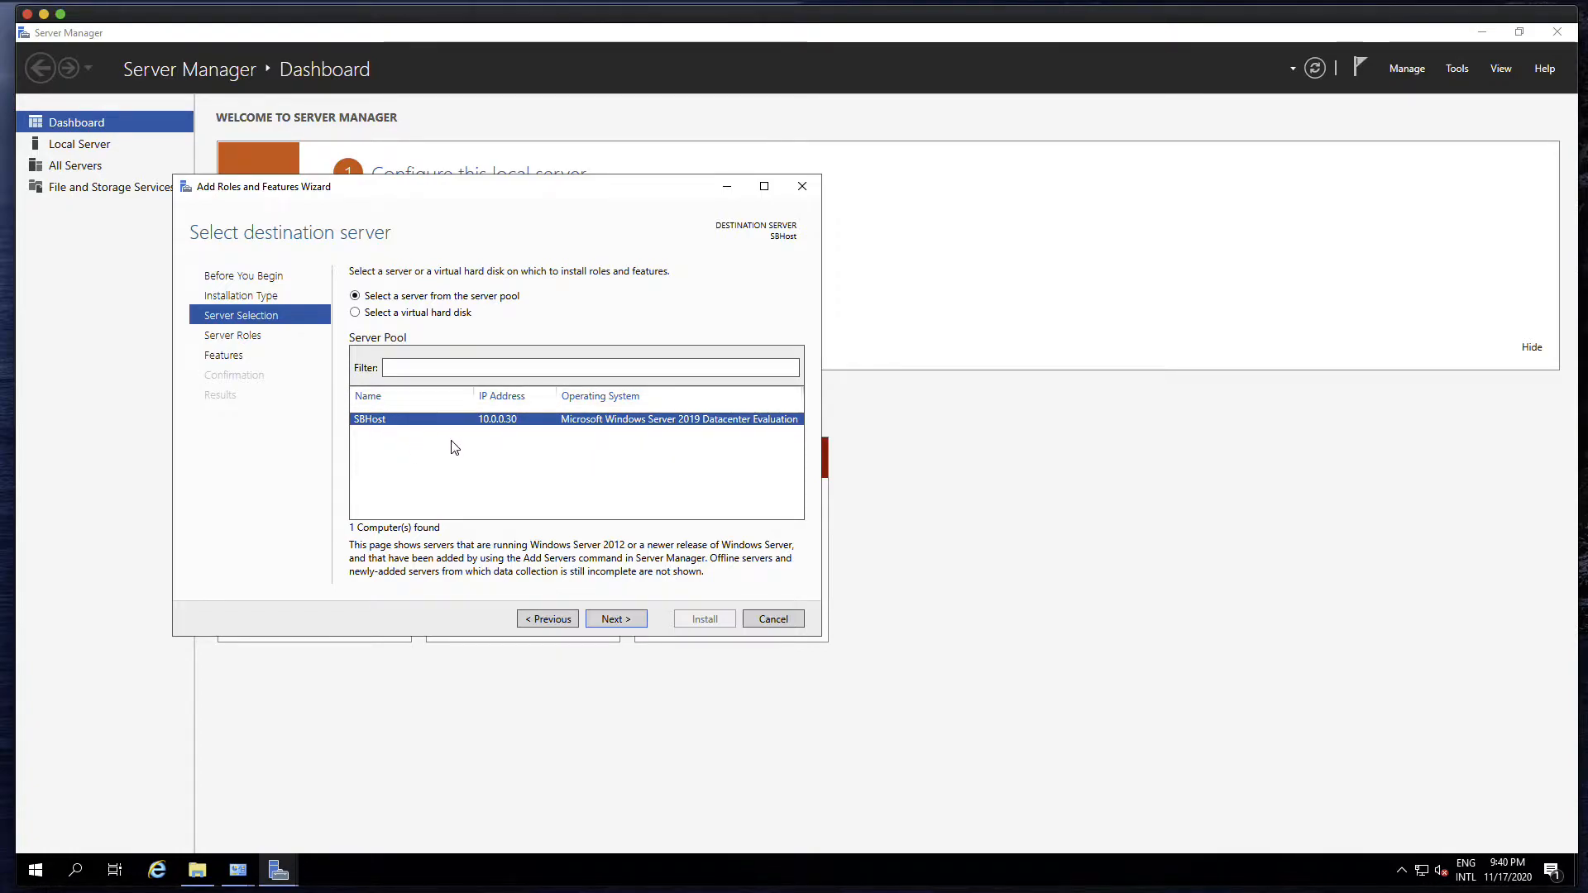
left_click(622, 620)
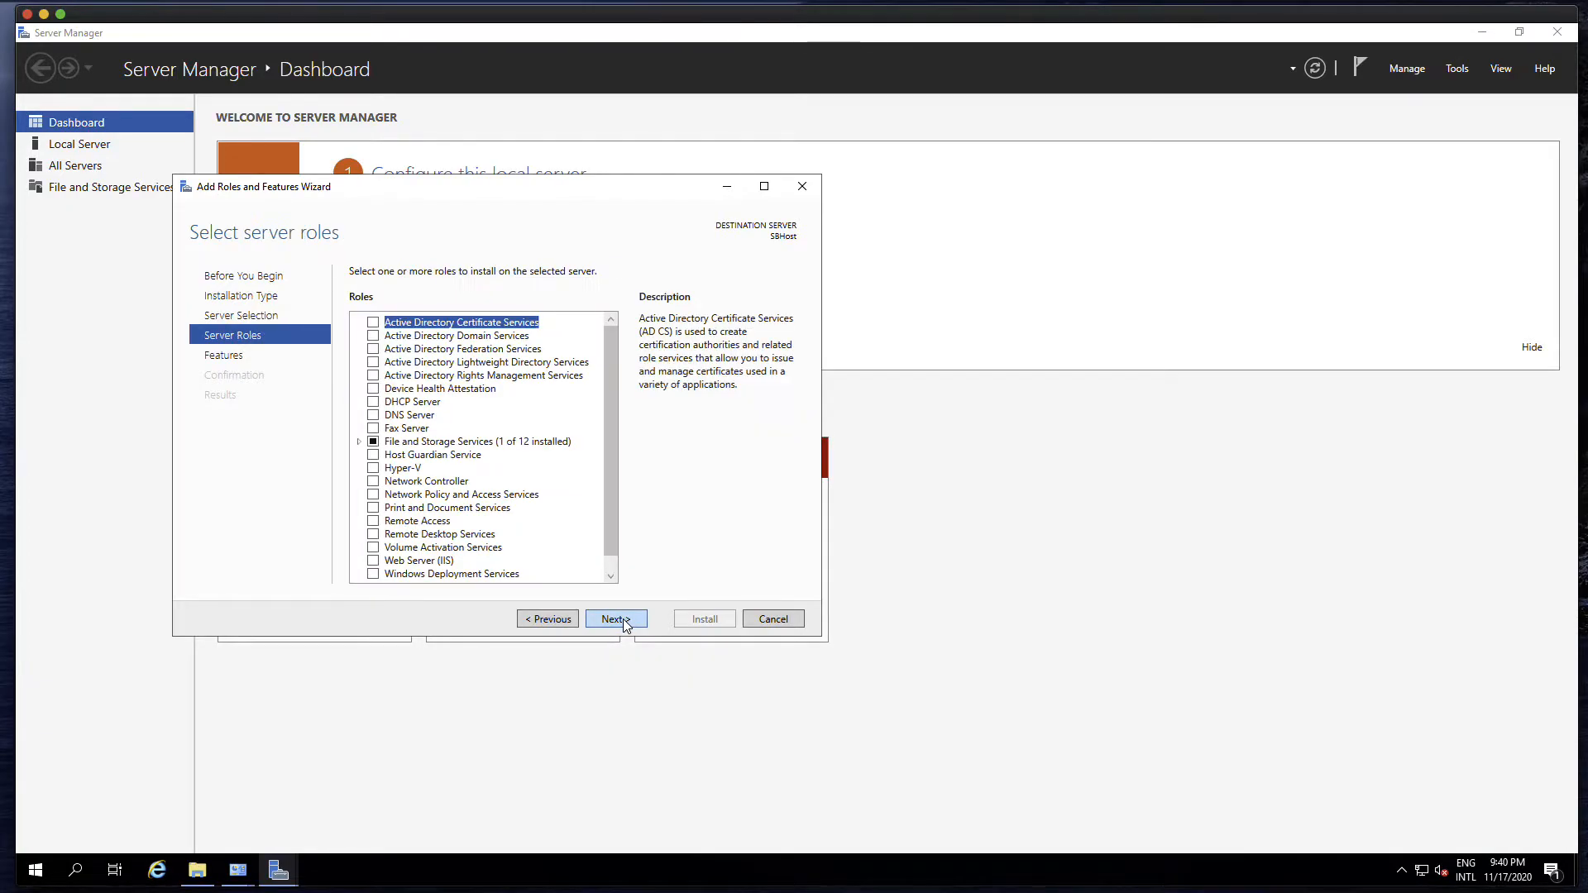
Select the Hyper-V role together with its required management tools and accept the default feature selection
left_click(374, 469)
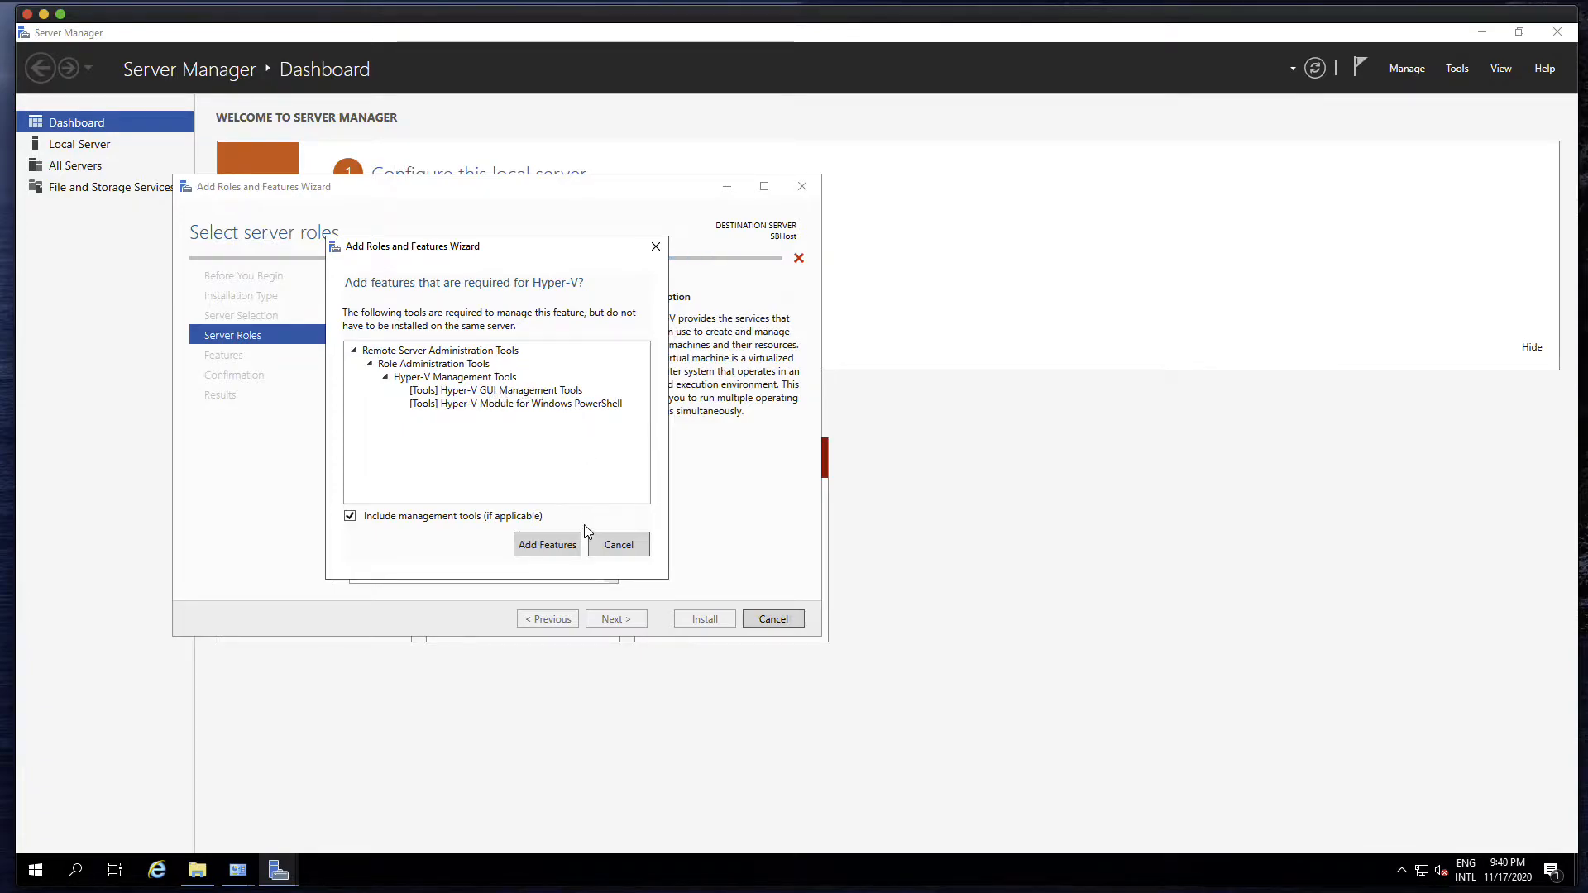
left_click(552, 549)
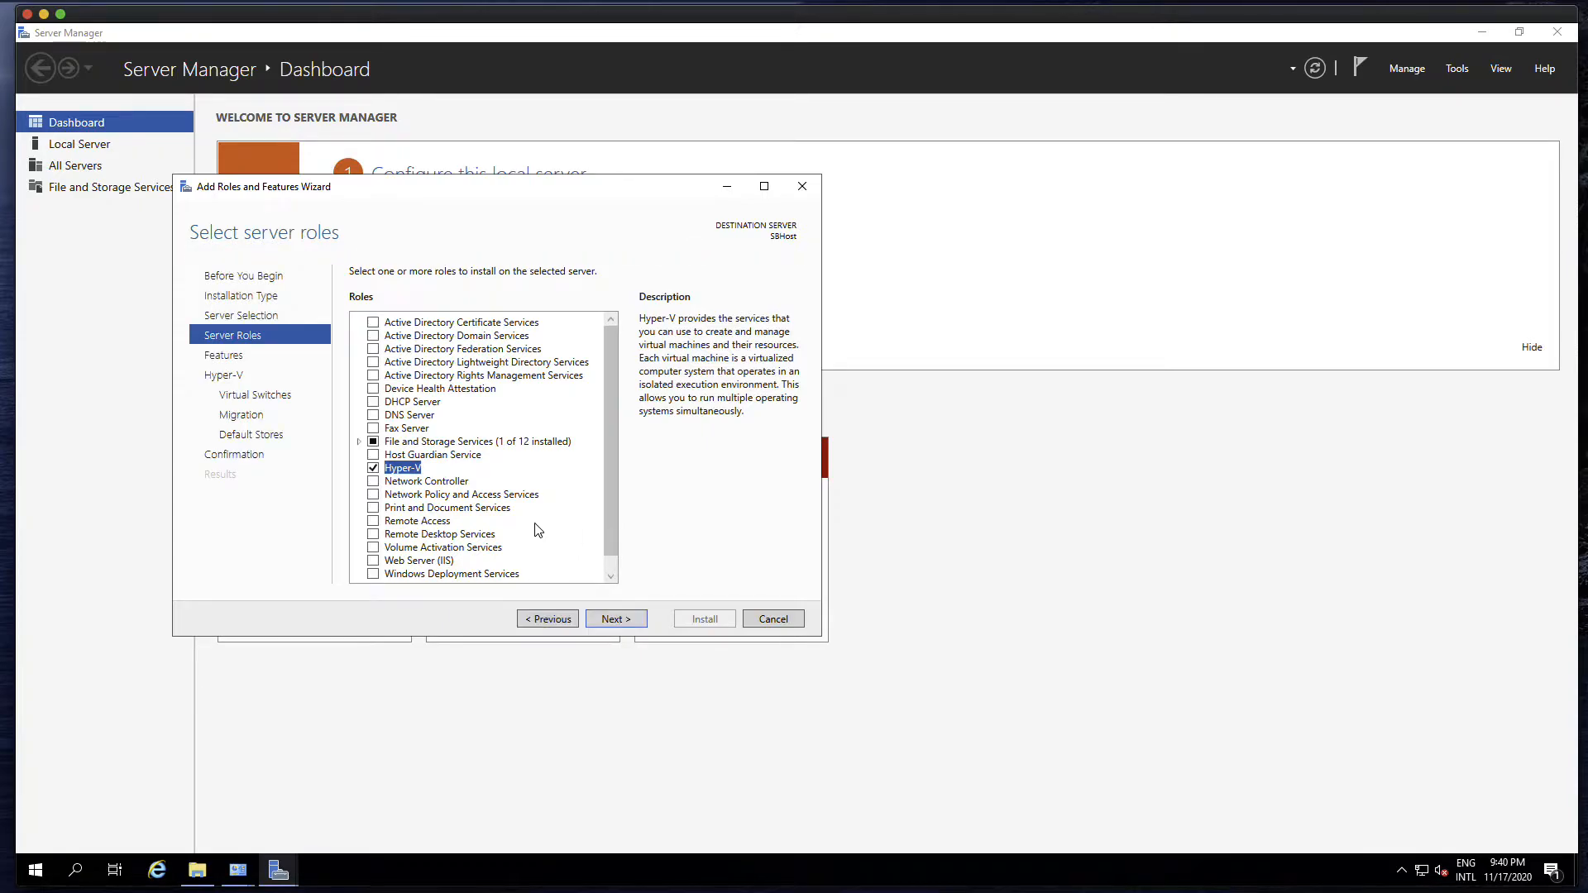
left_click(616, 620)
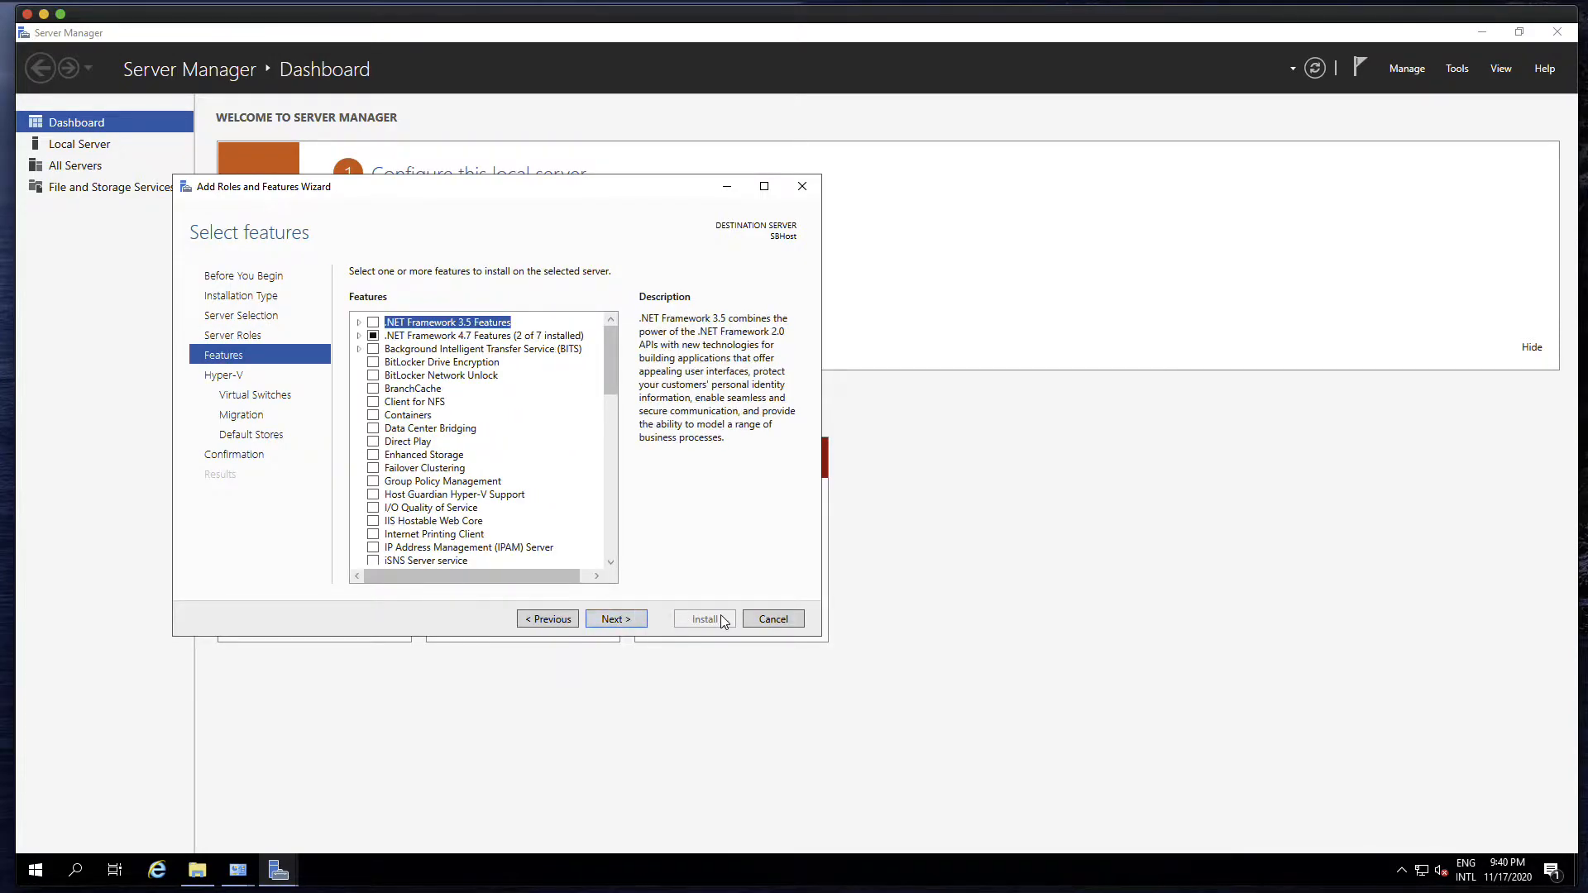
left_click(635, 622)
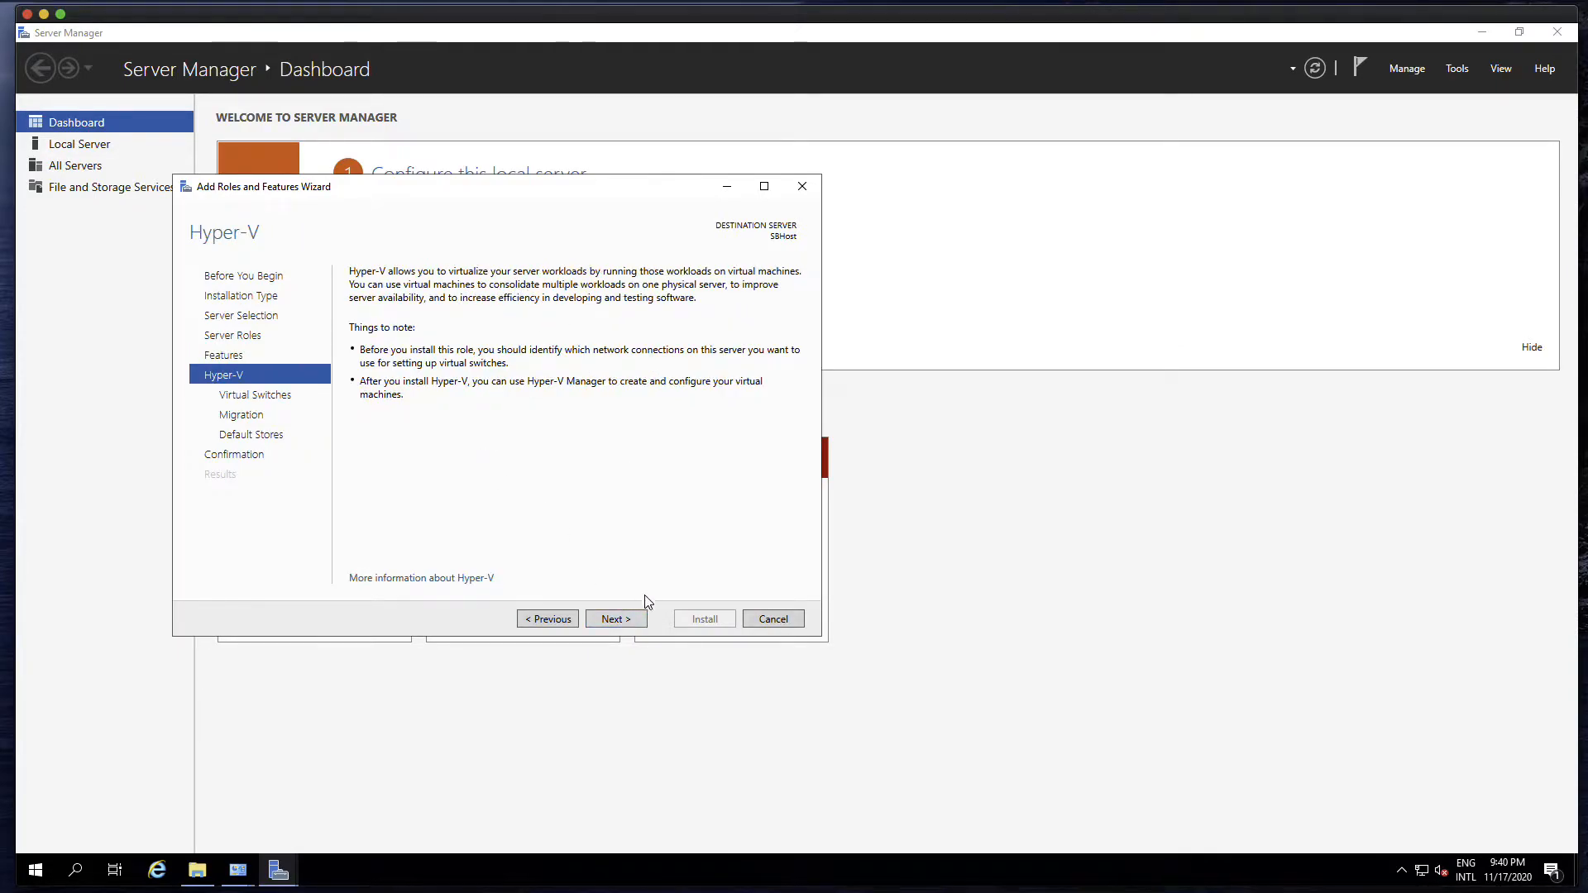
Select the LAN1 network adapter for the Hyper-V virtual switch and leave live migration disabled
left_click(637, 622)
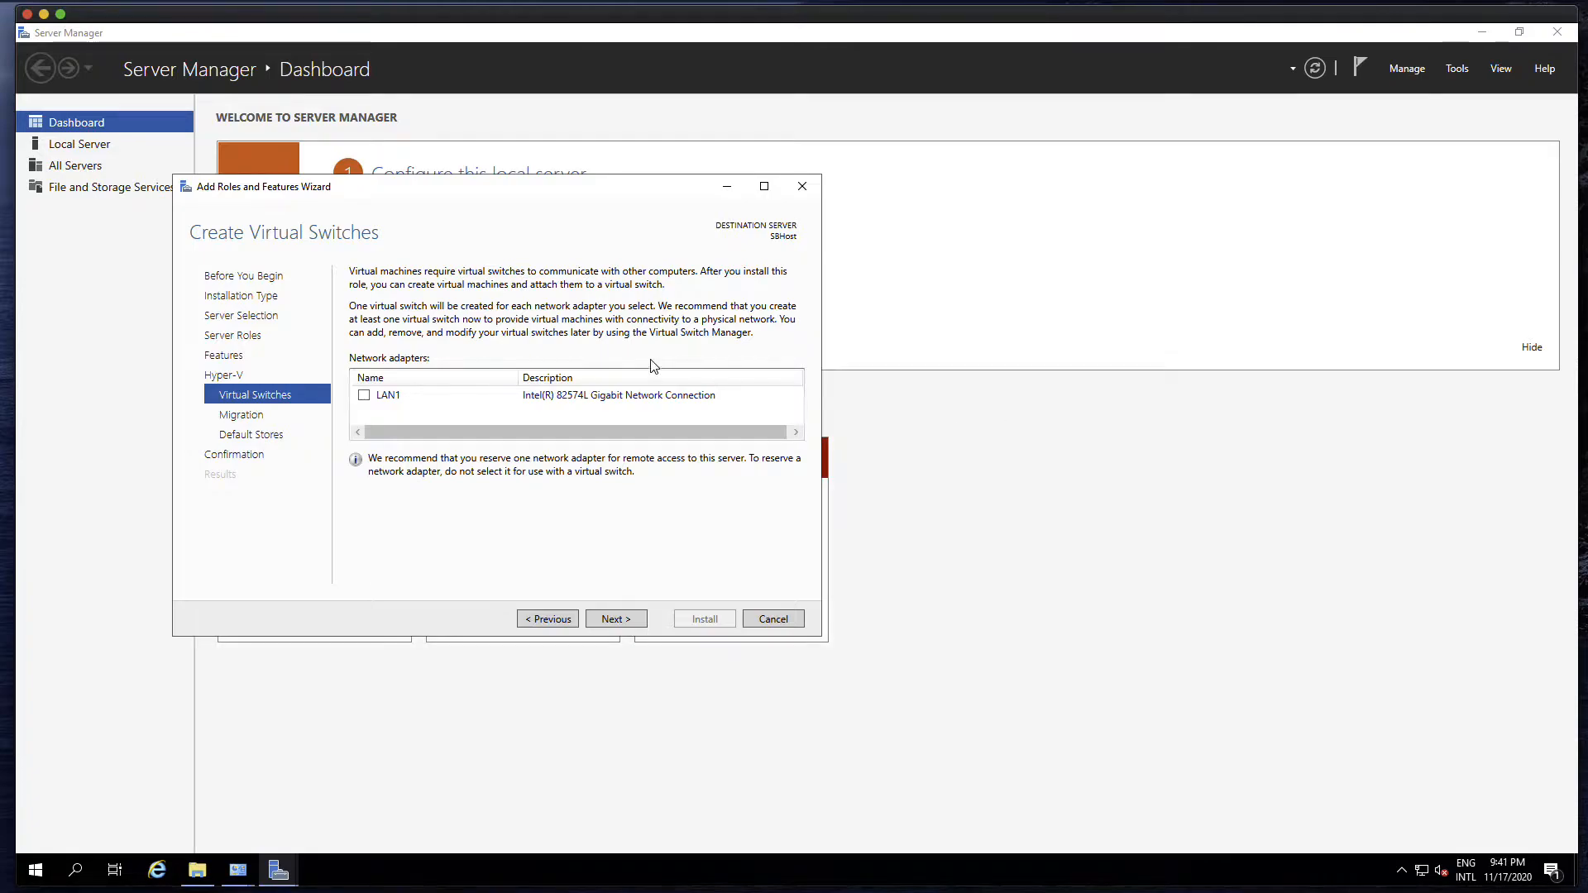
left_click(364, 395)
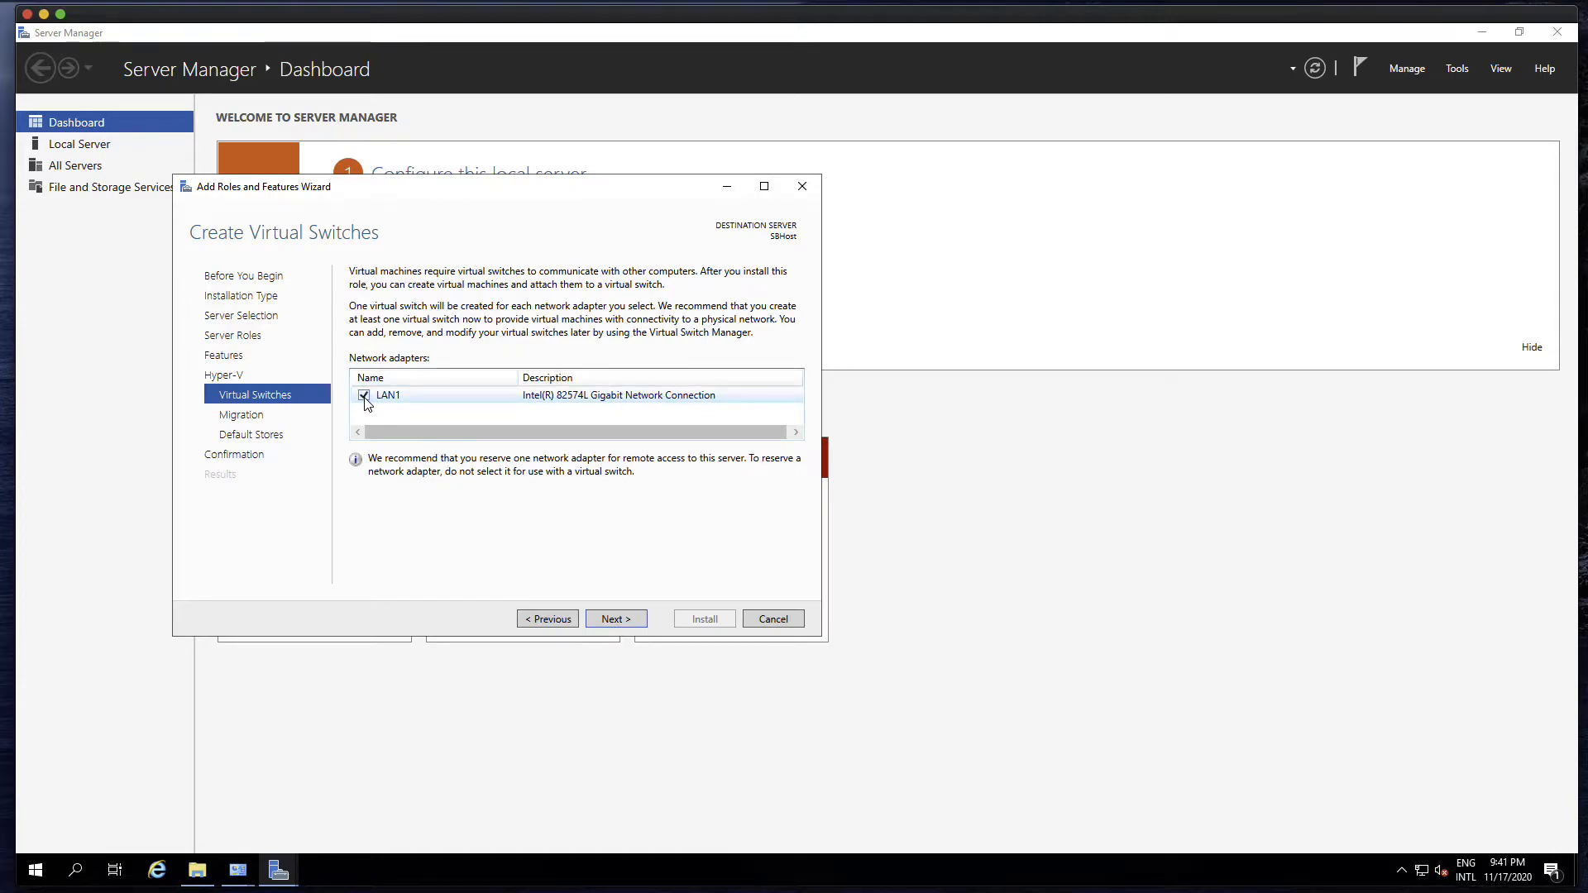
left_click(615, 619)
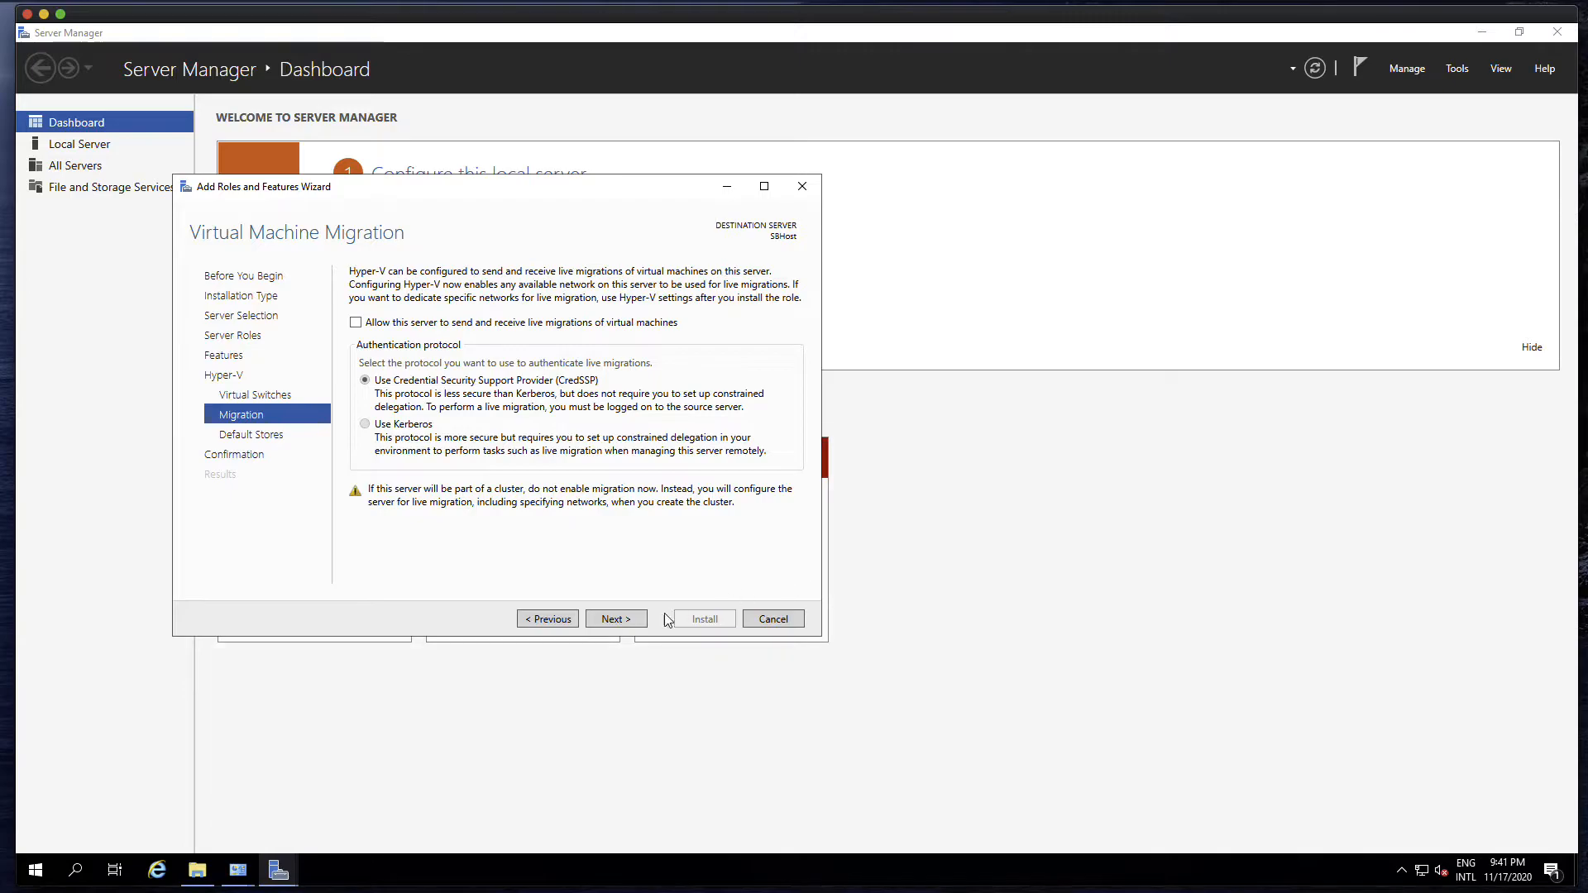
left_click(616, 620)
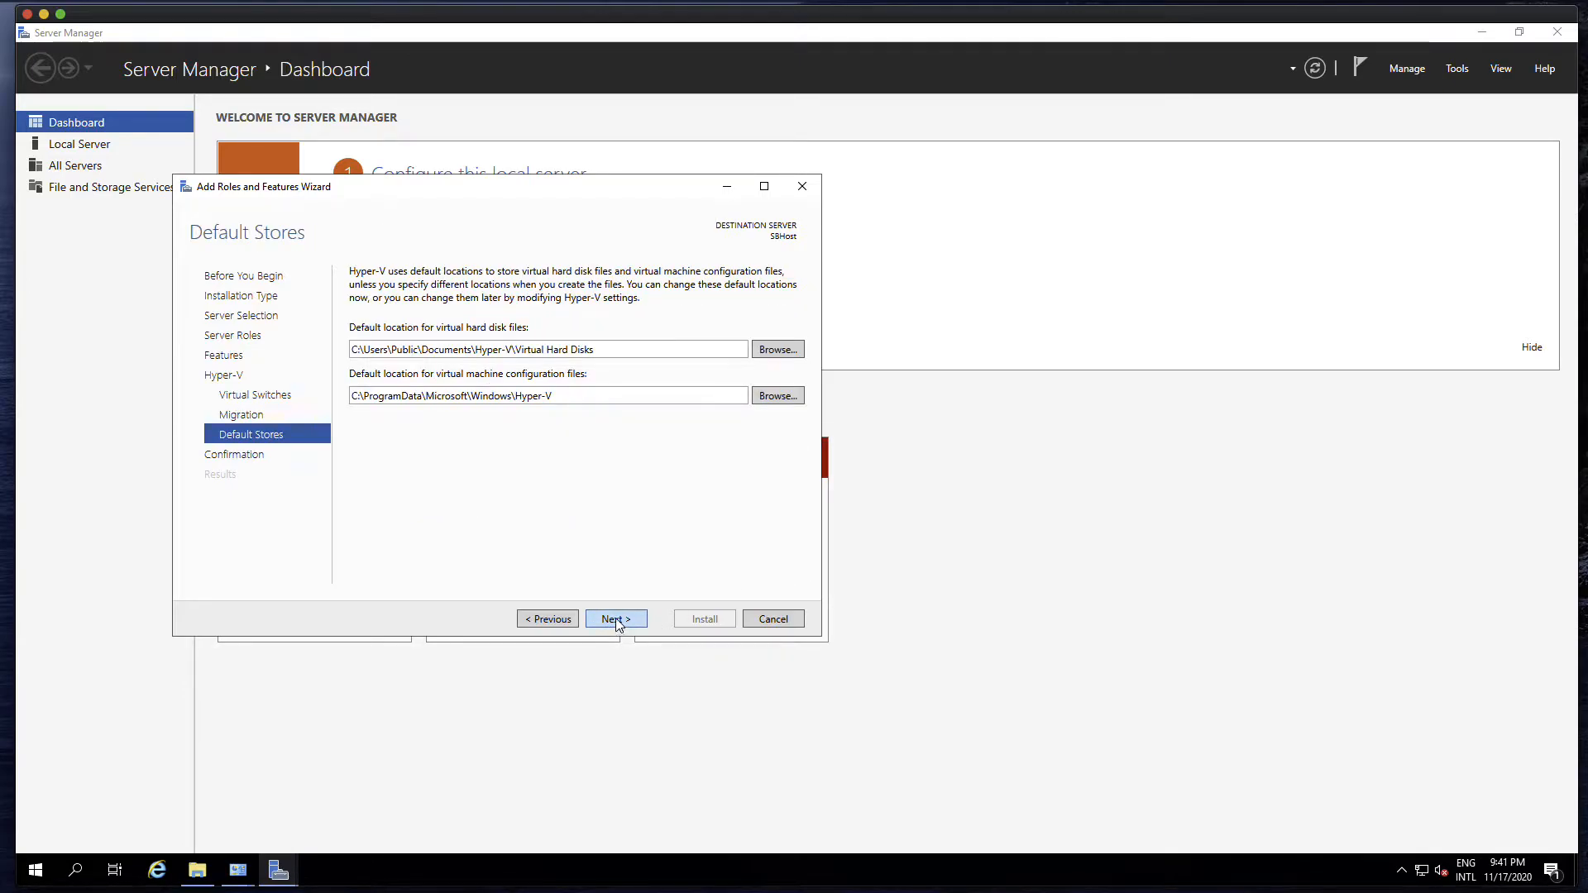
Create a folder named VirtualMachines on the VMs (D:) drive in File Explorer and return to the wizard
left_click(202, 872)
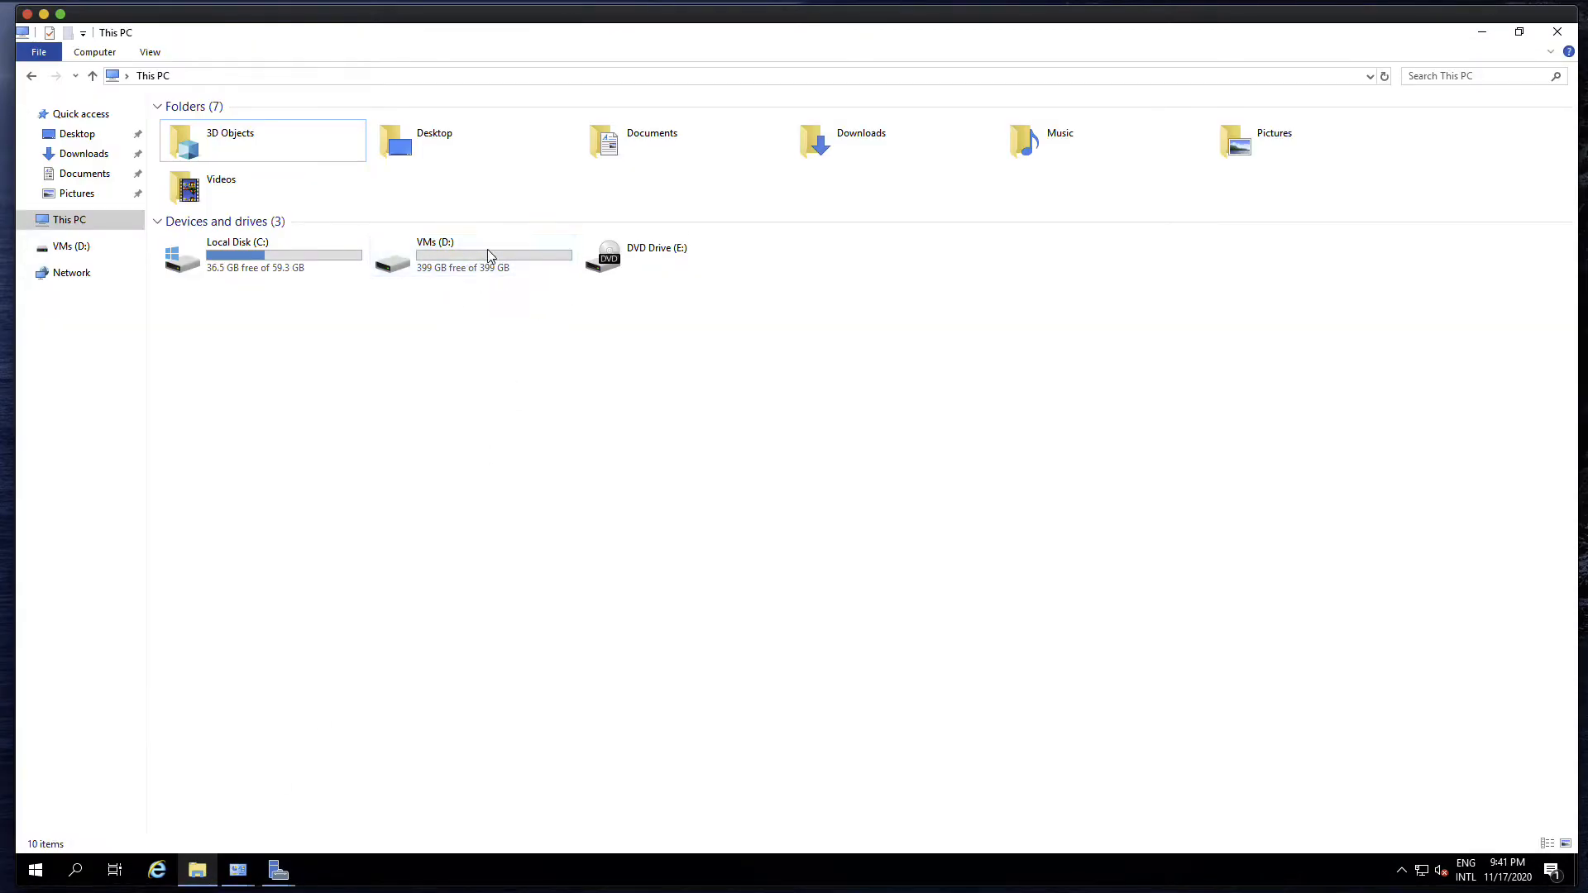
double_click(441, 251)
right_click(342, 334)
mouse_move(399, 519)
left_click(579, 516)
type("V")
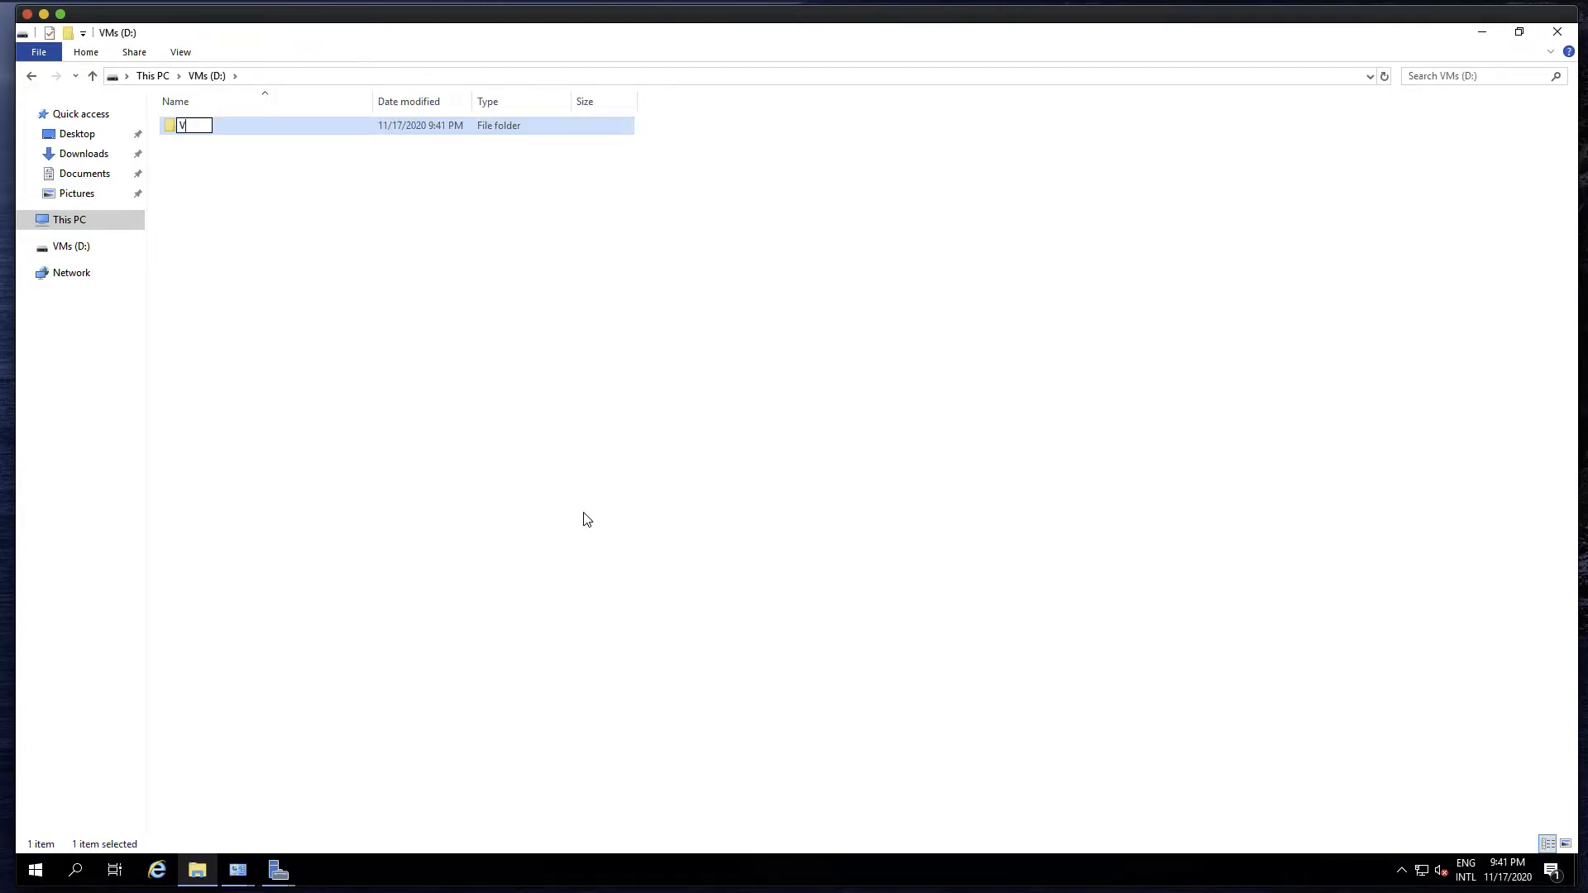
type("irtualMachines")
left_click(645, 485)
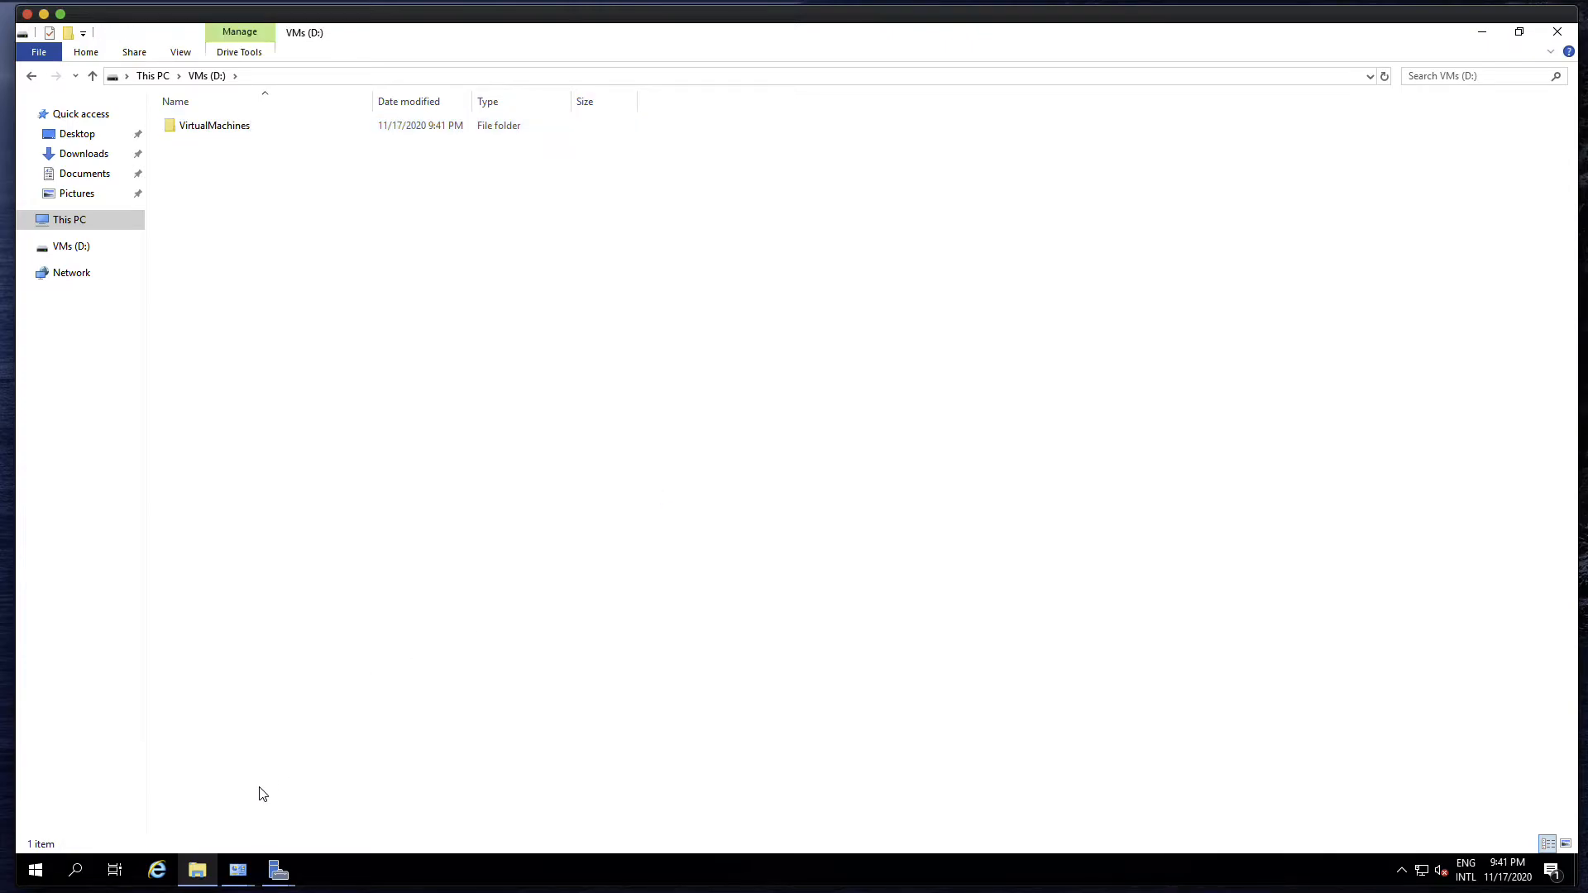
left_click(197, 868)
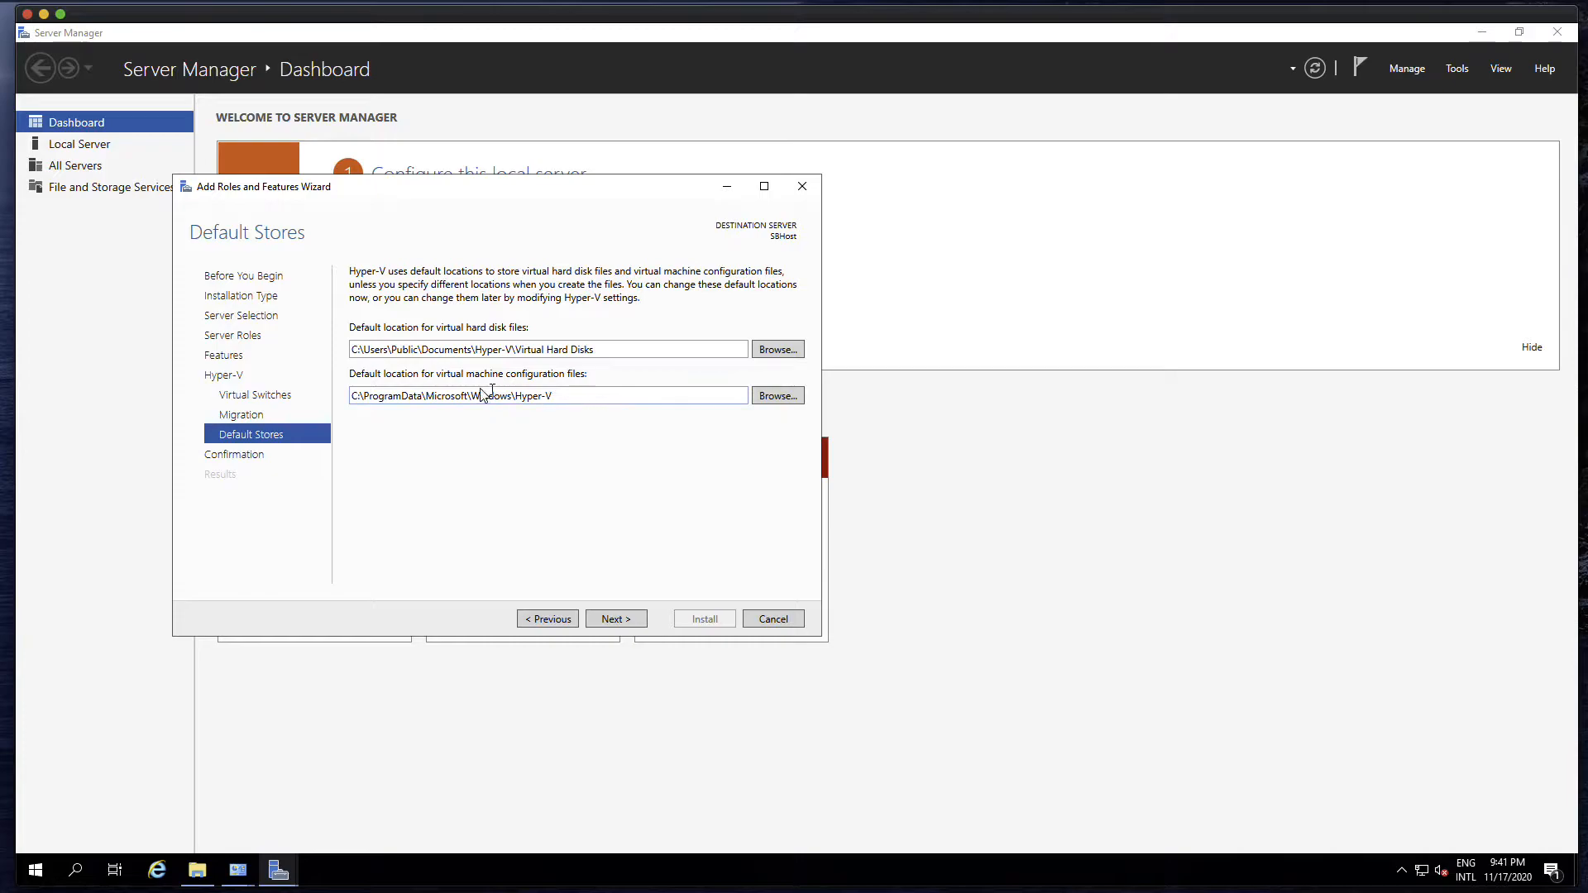
Set the default locations for both virtual hard disk files and virtual machine configuration files to D:\VirtualMachines
left_click(781, 351)
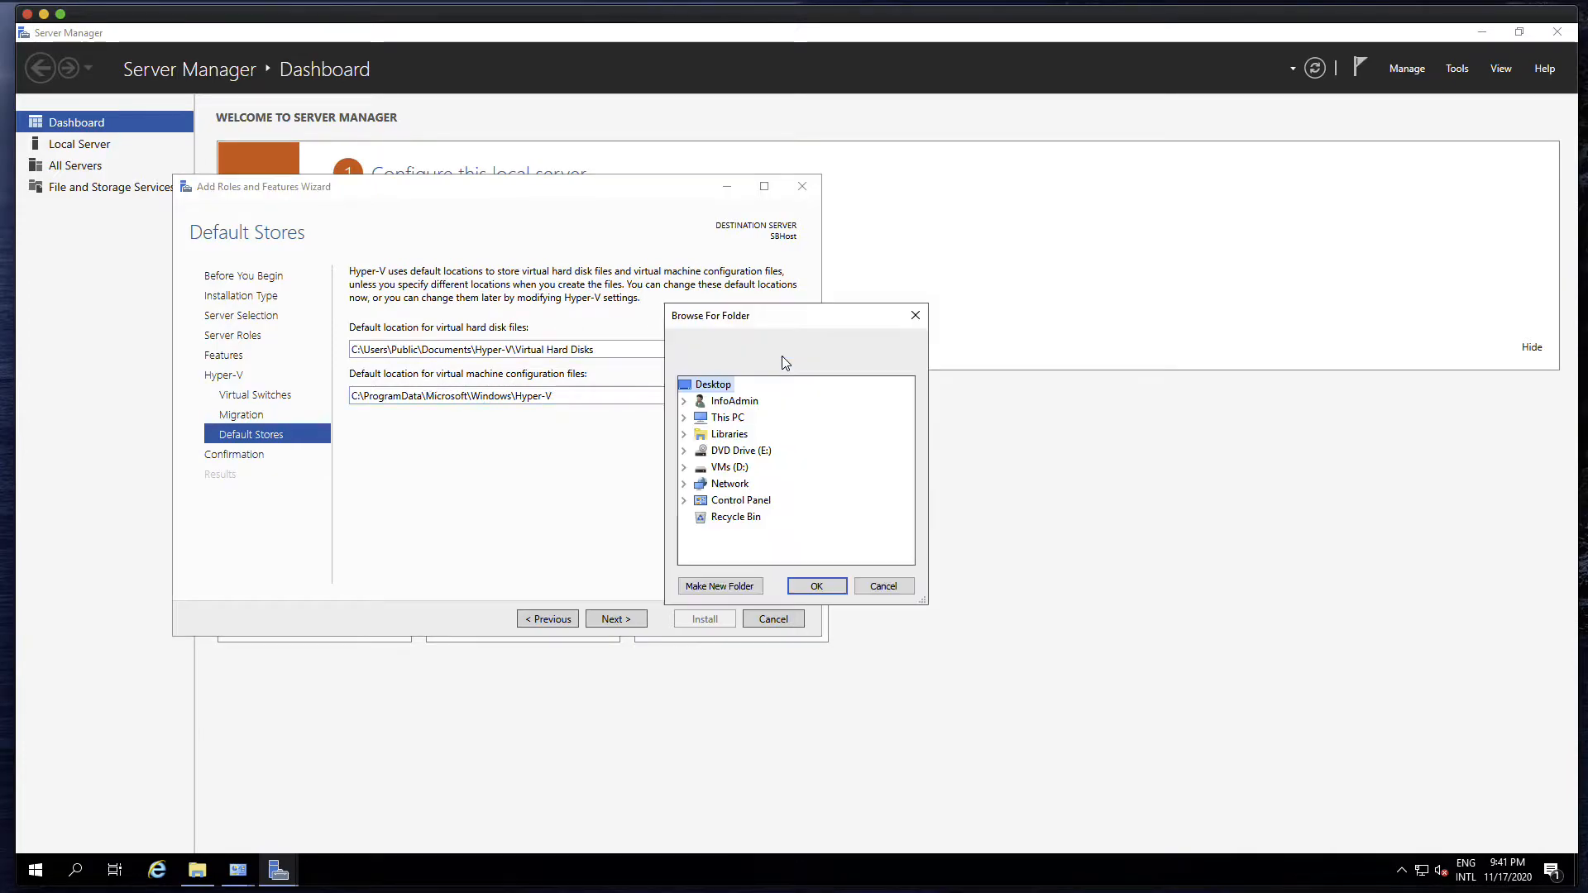
left_click(684, 467)
left_click(761, 484)
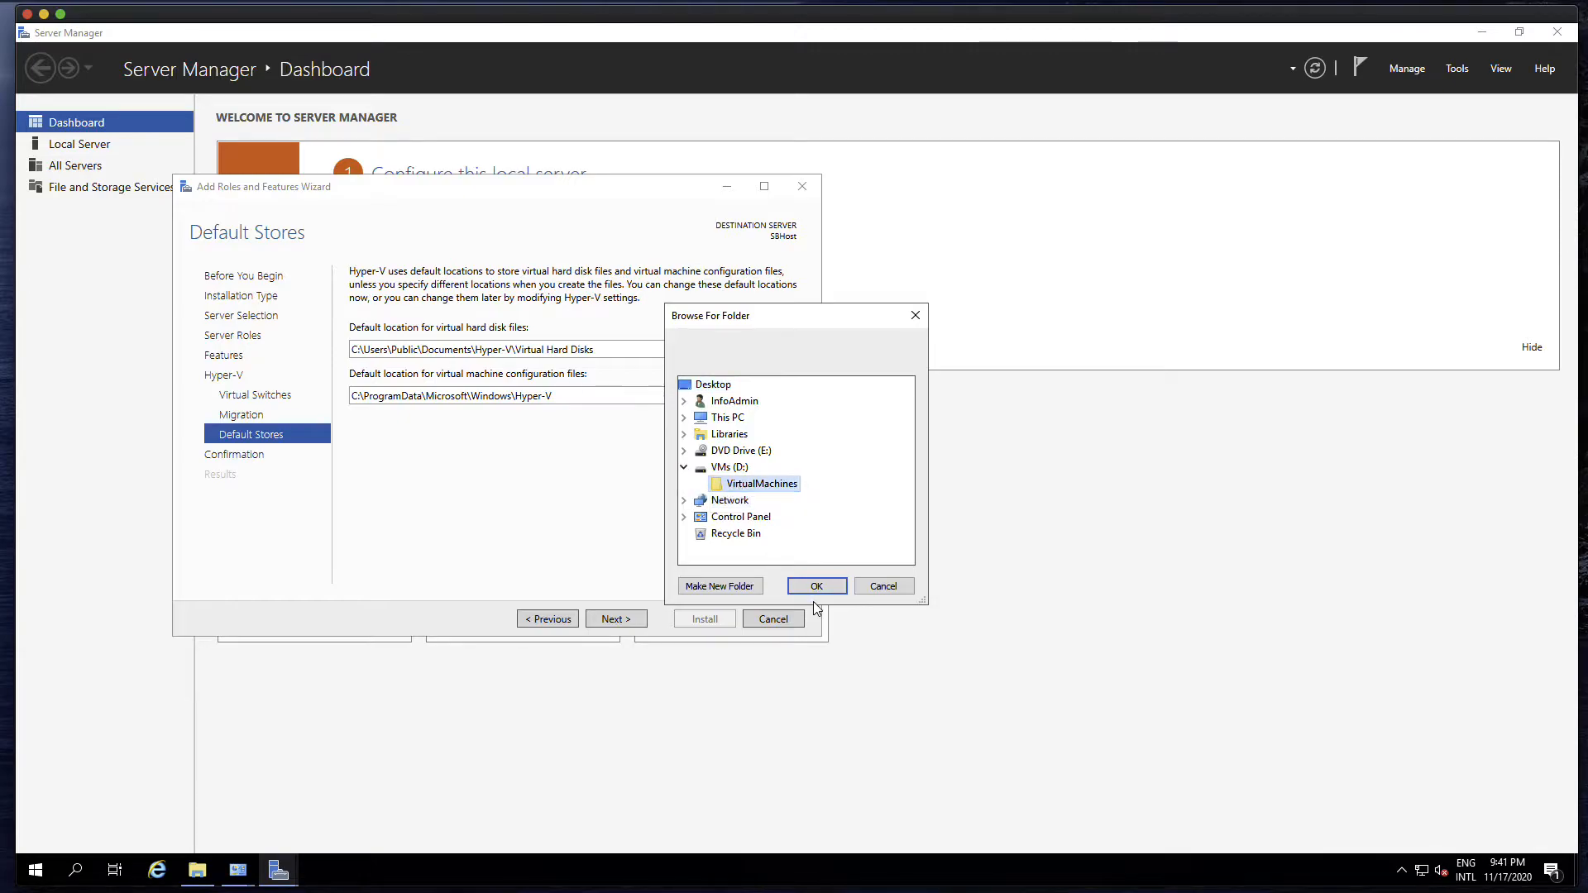
left_click(816, 586)
left_click(782, 396)
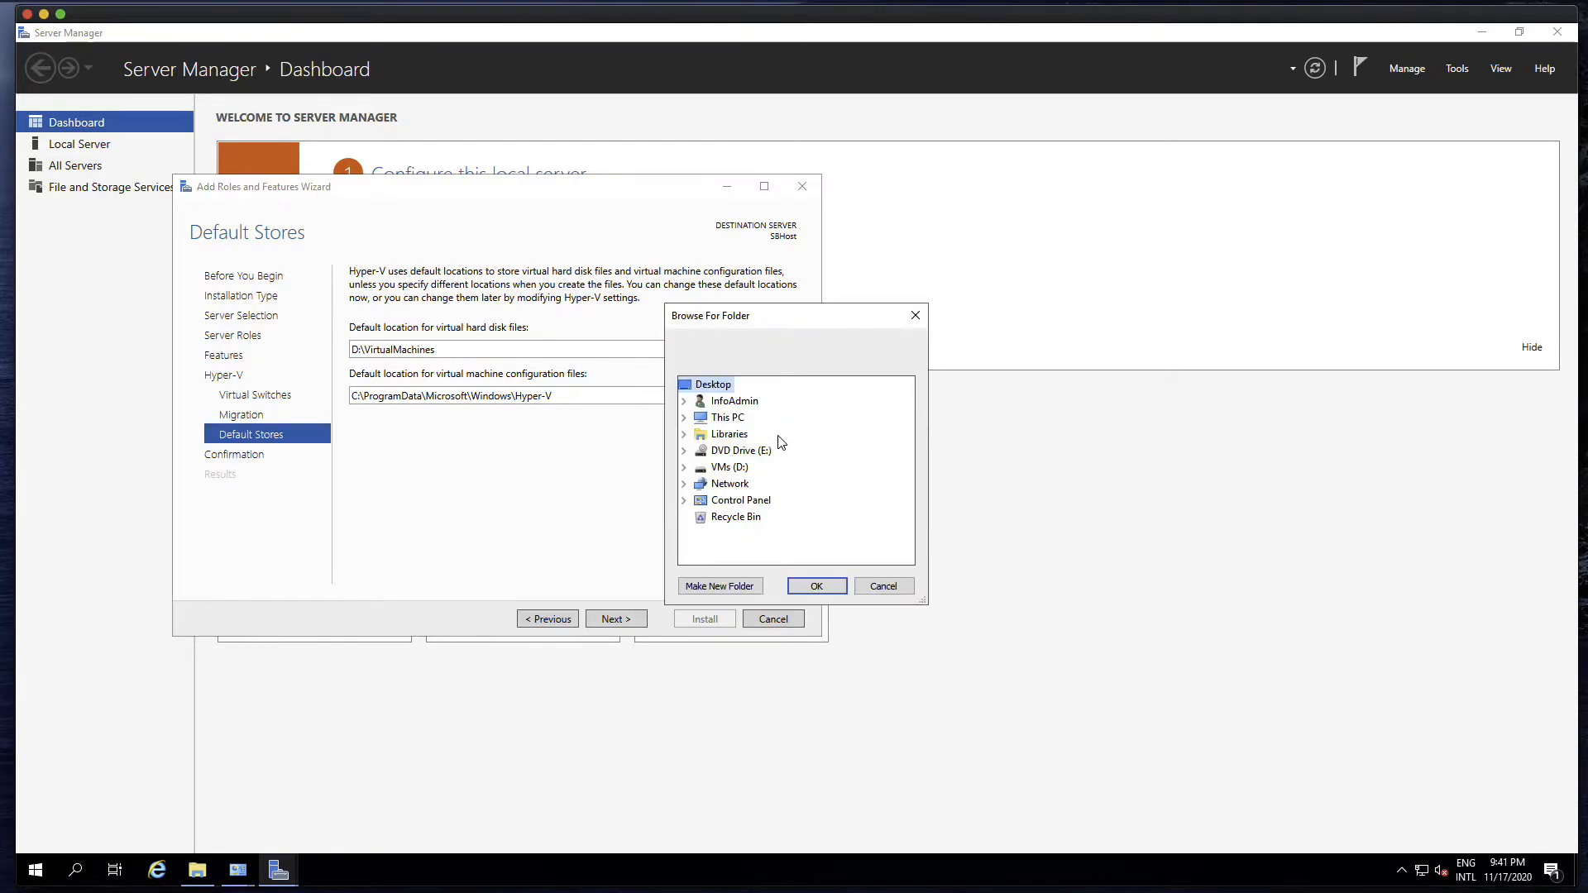
left_click(684, 467)
left_click(760, 484)
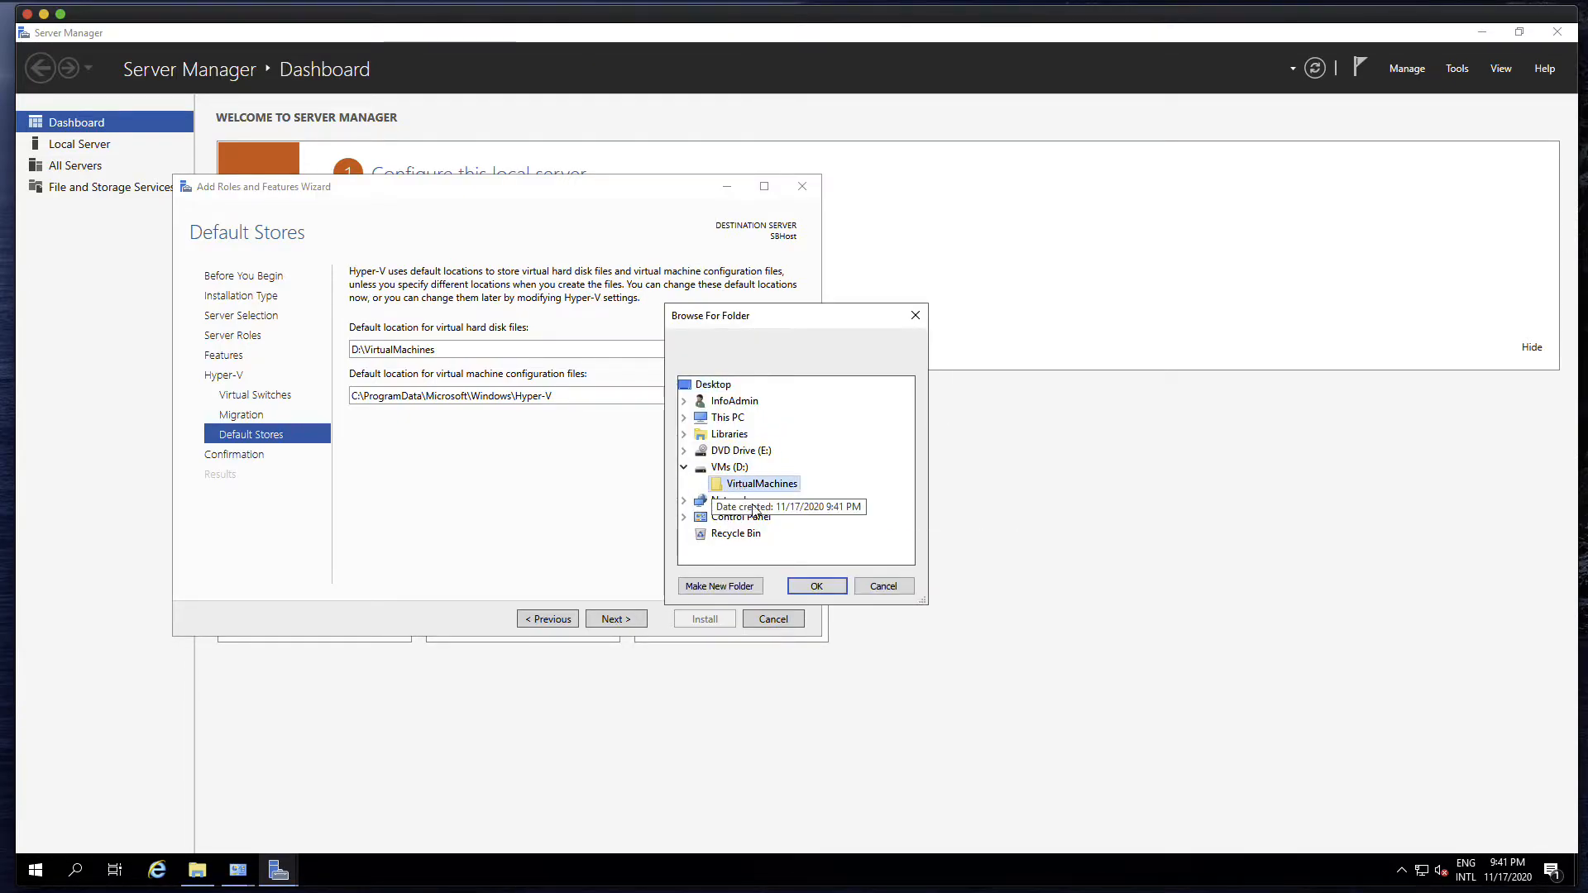
left_click(816, 585)
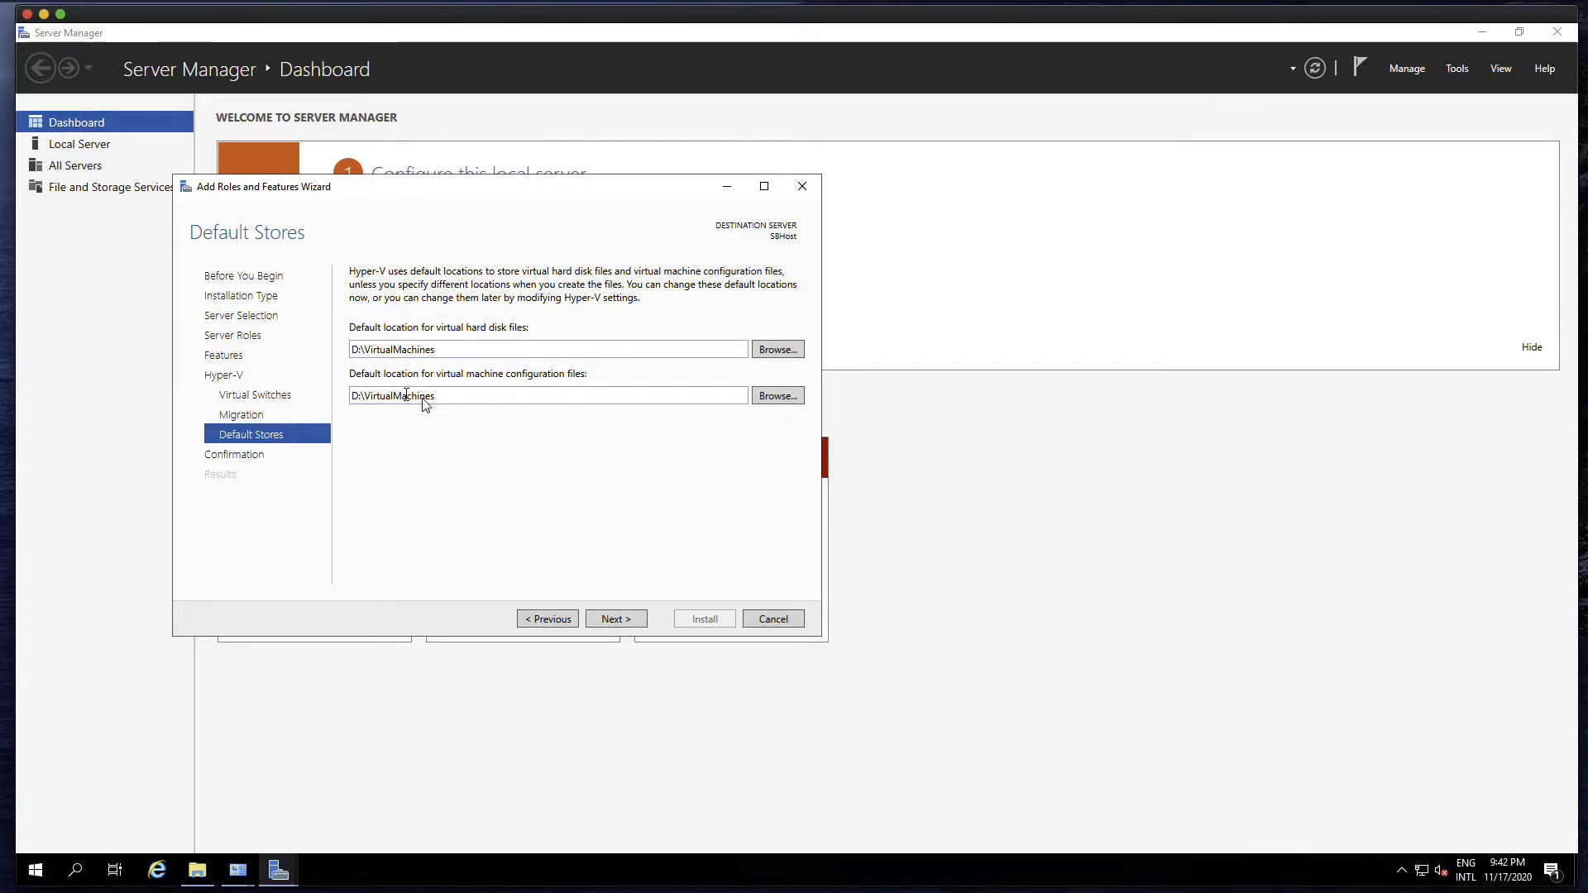
Accept the default stores and install the Hyper-V role and tools without enabling automatic restart
left_click(638, 622)
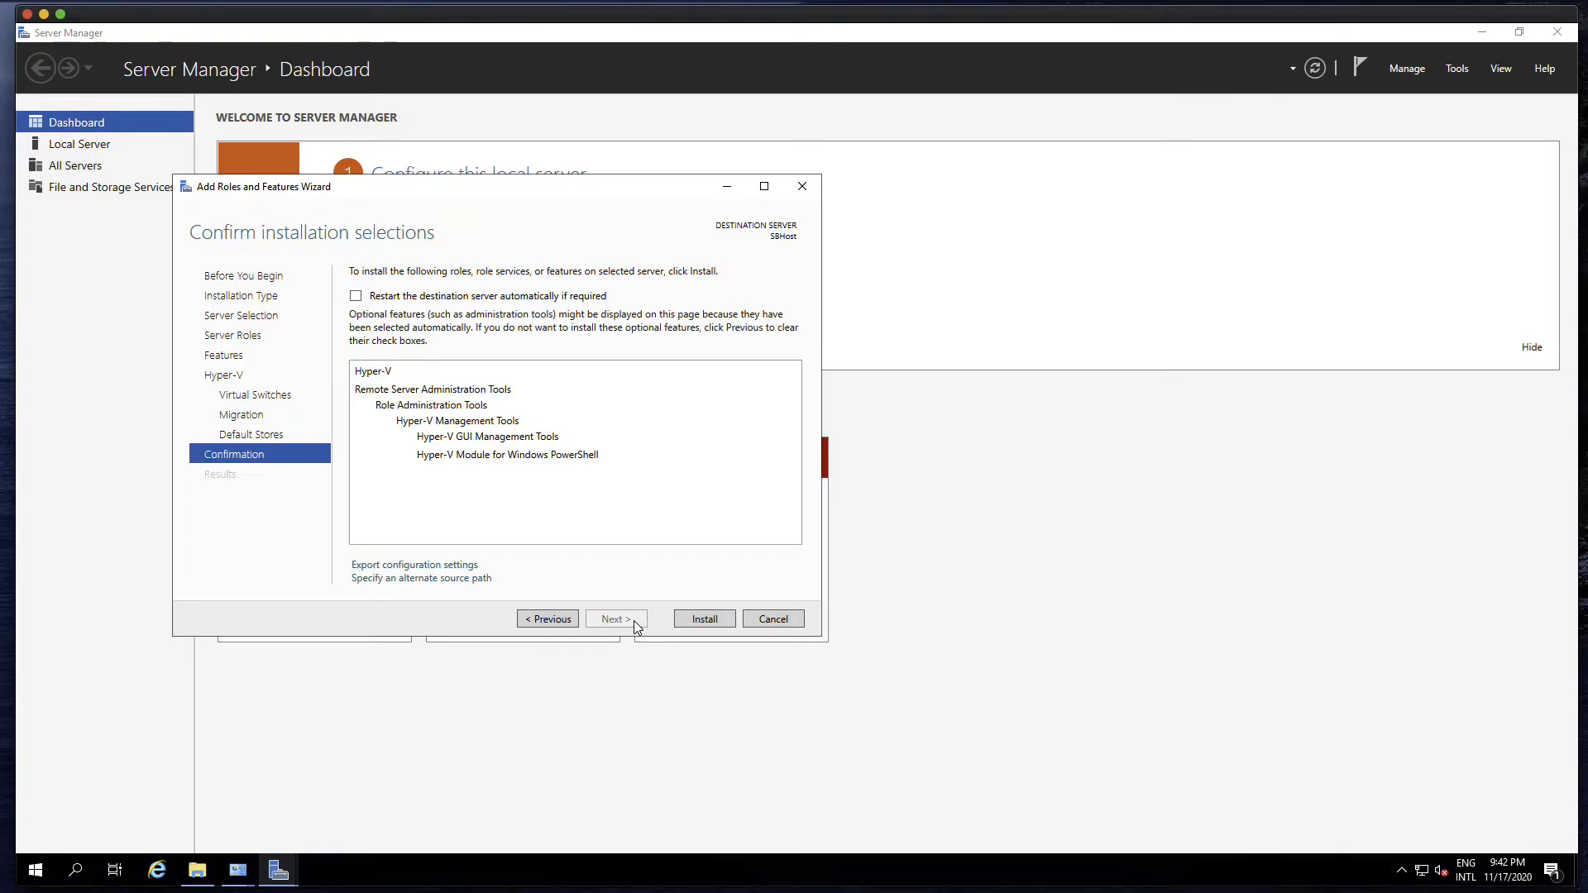
left_click(705, 620)
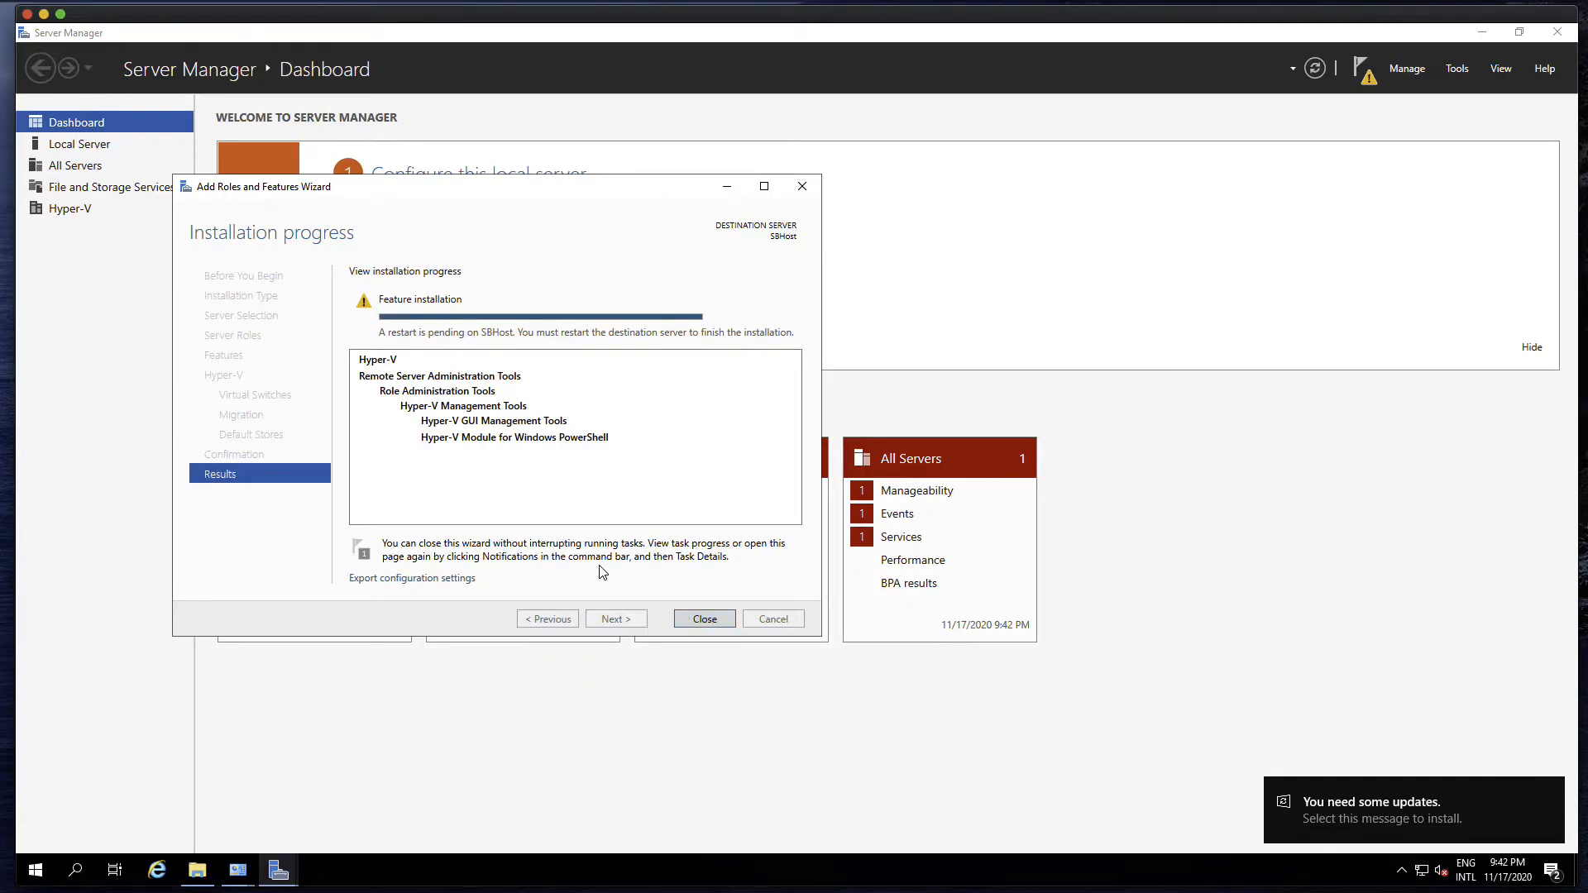
Close the finished installation wizard and Server Manager, and restart the server to complete the Hyper-V installation
left_click(702, 622)
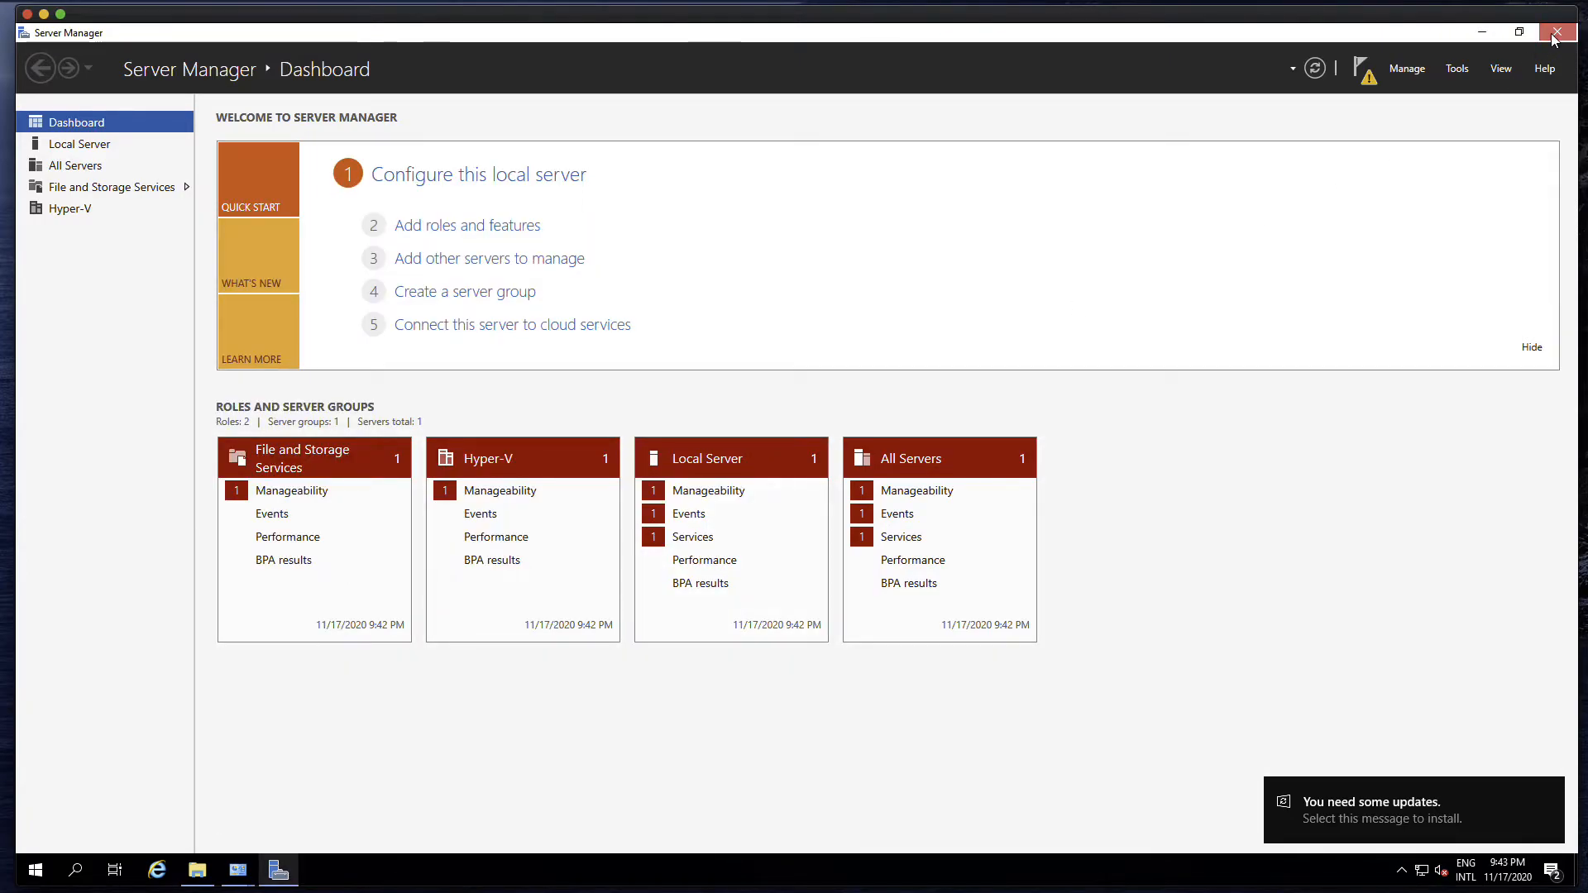
left_click(1556, 31)
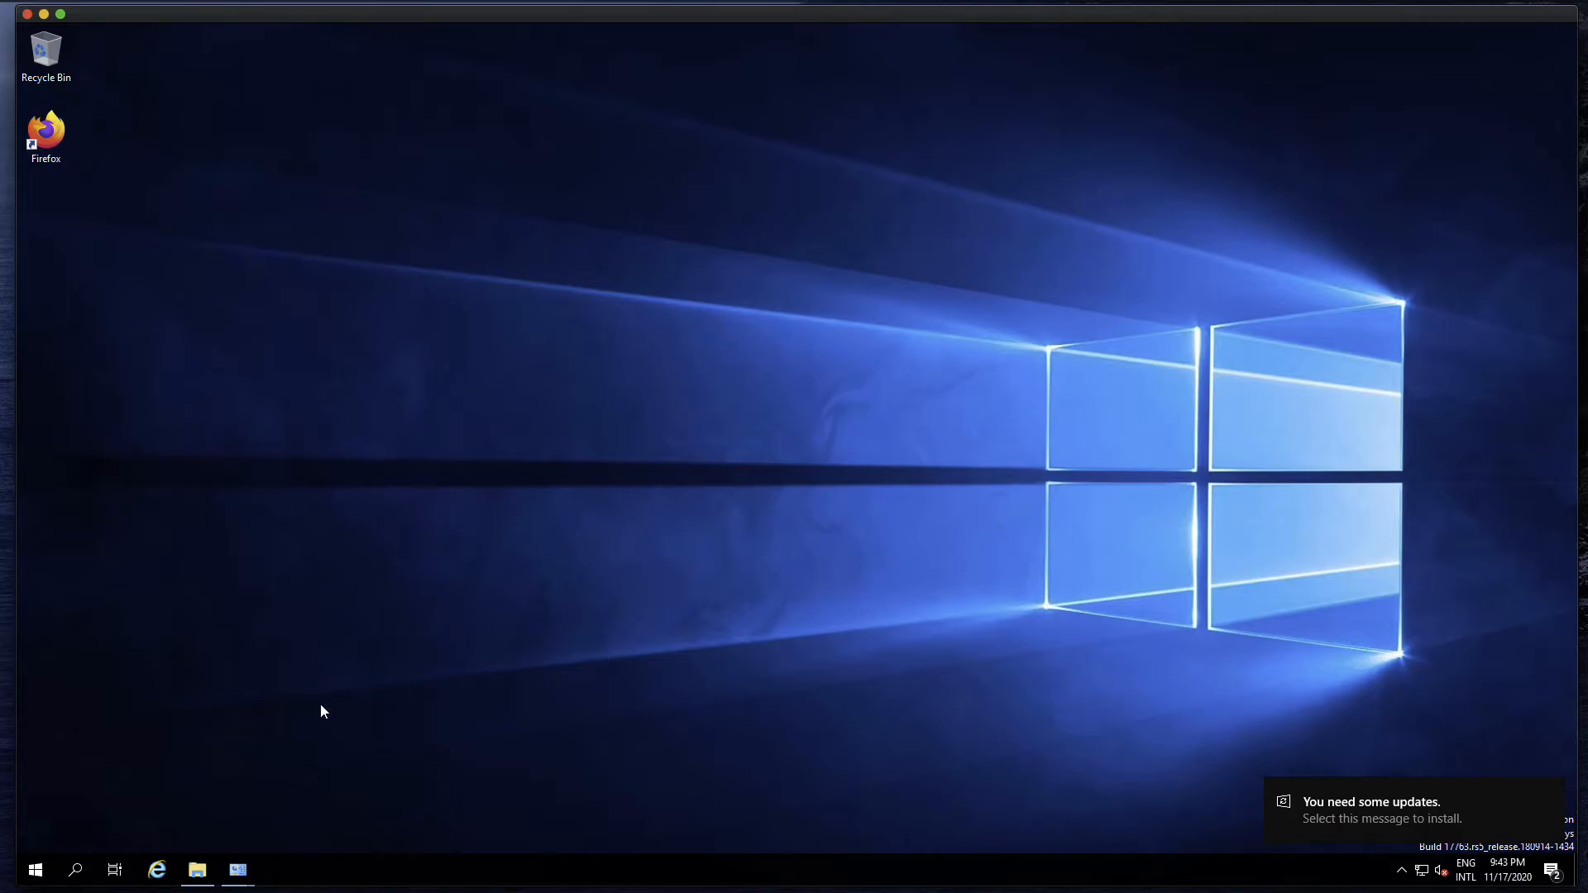
left_click(35, 873)
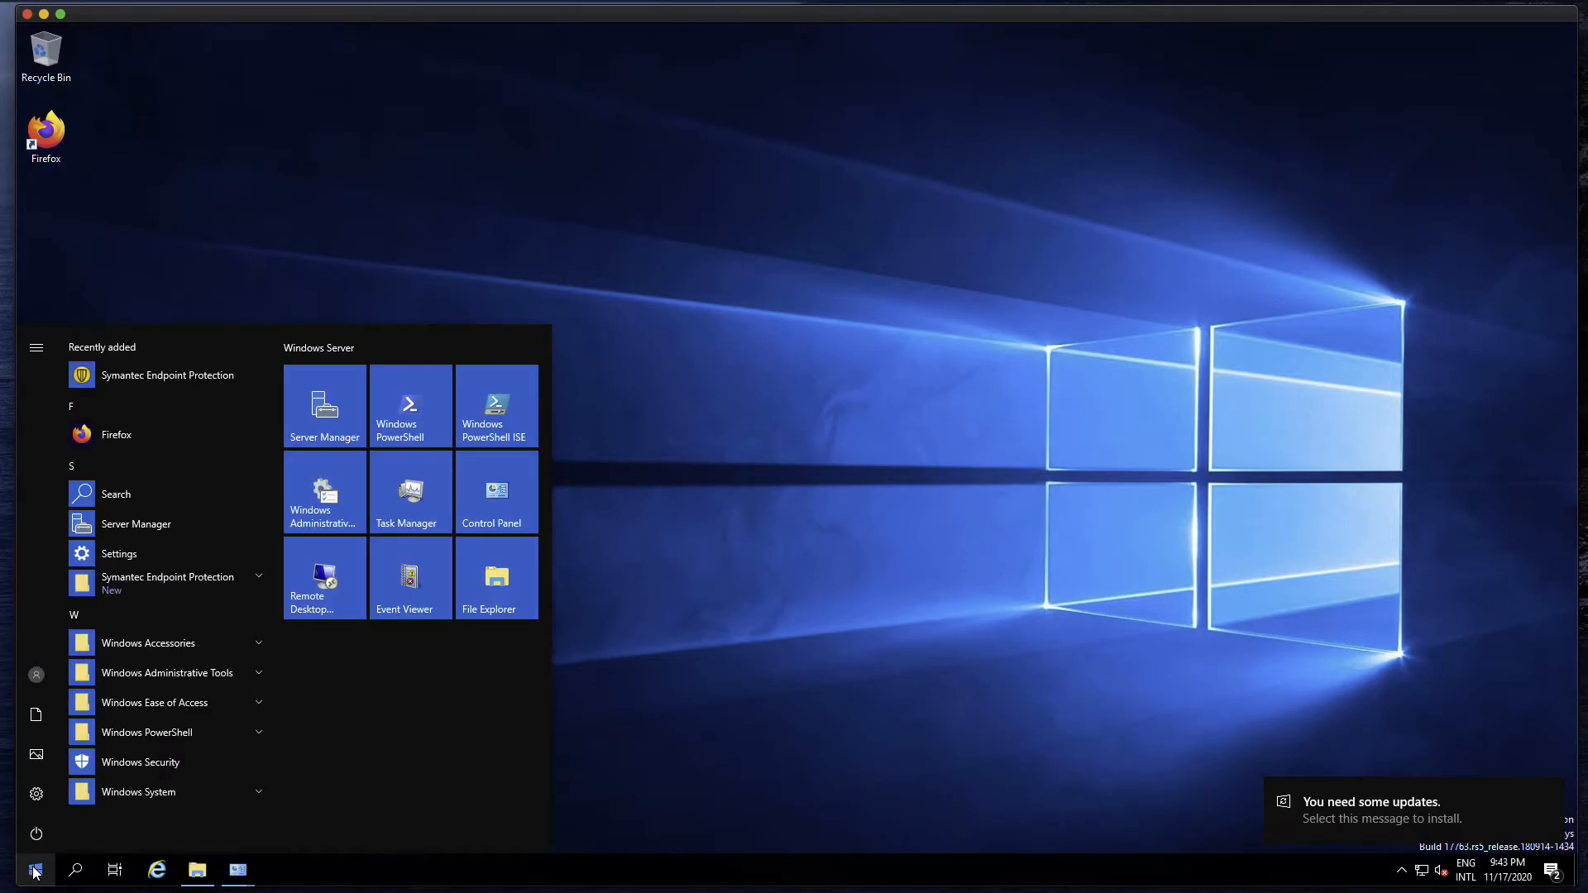
left_click(36, 842)
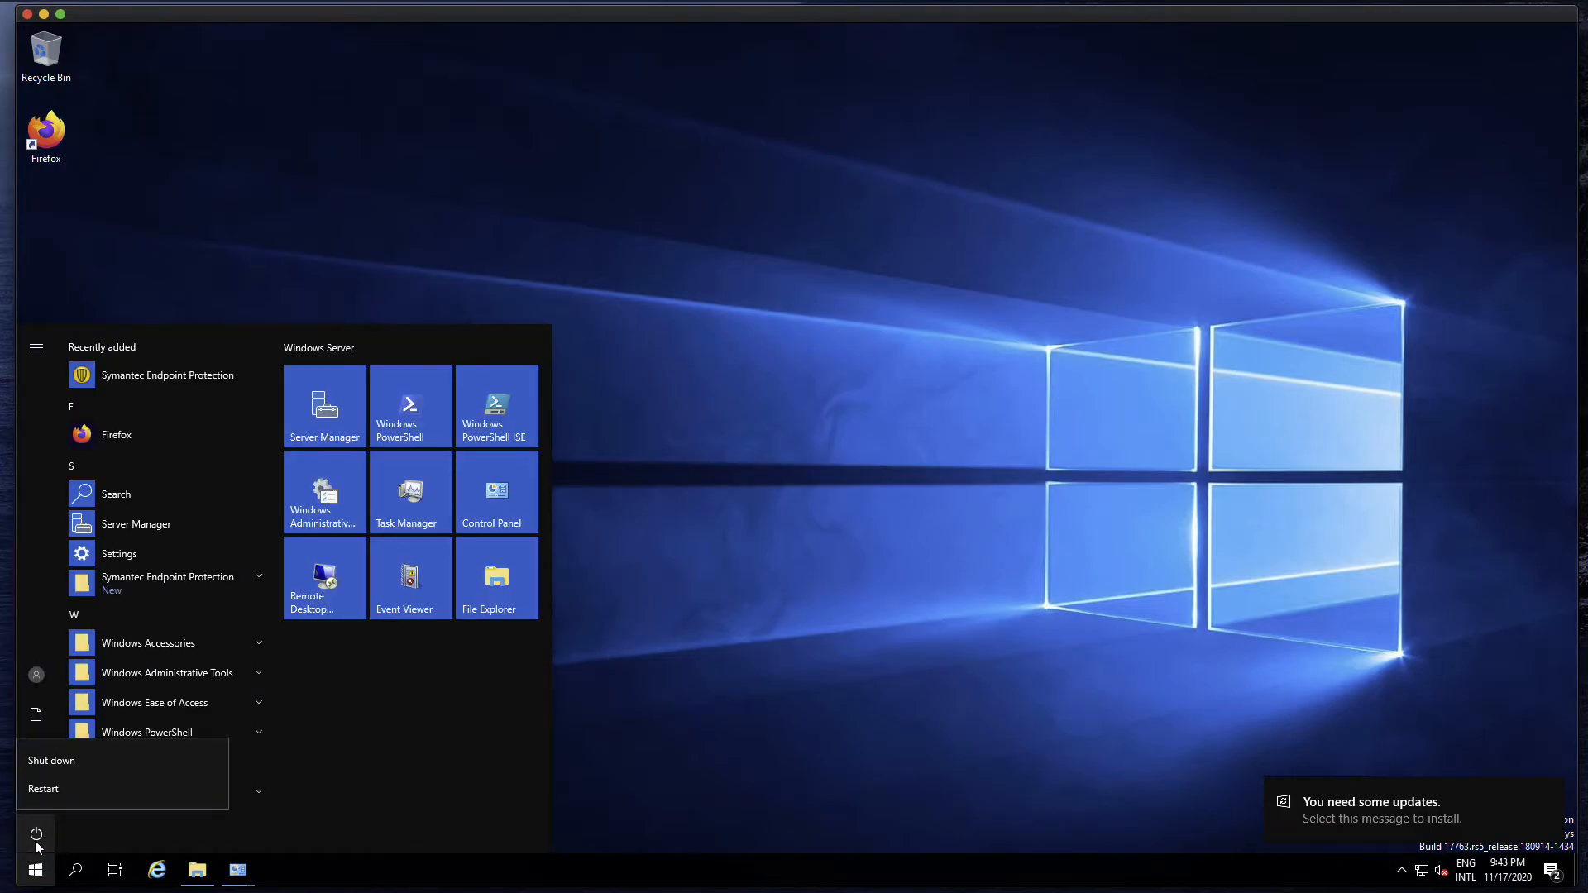
left_click(51, 790)
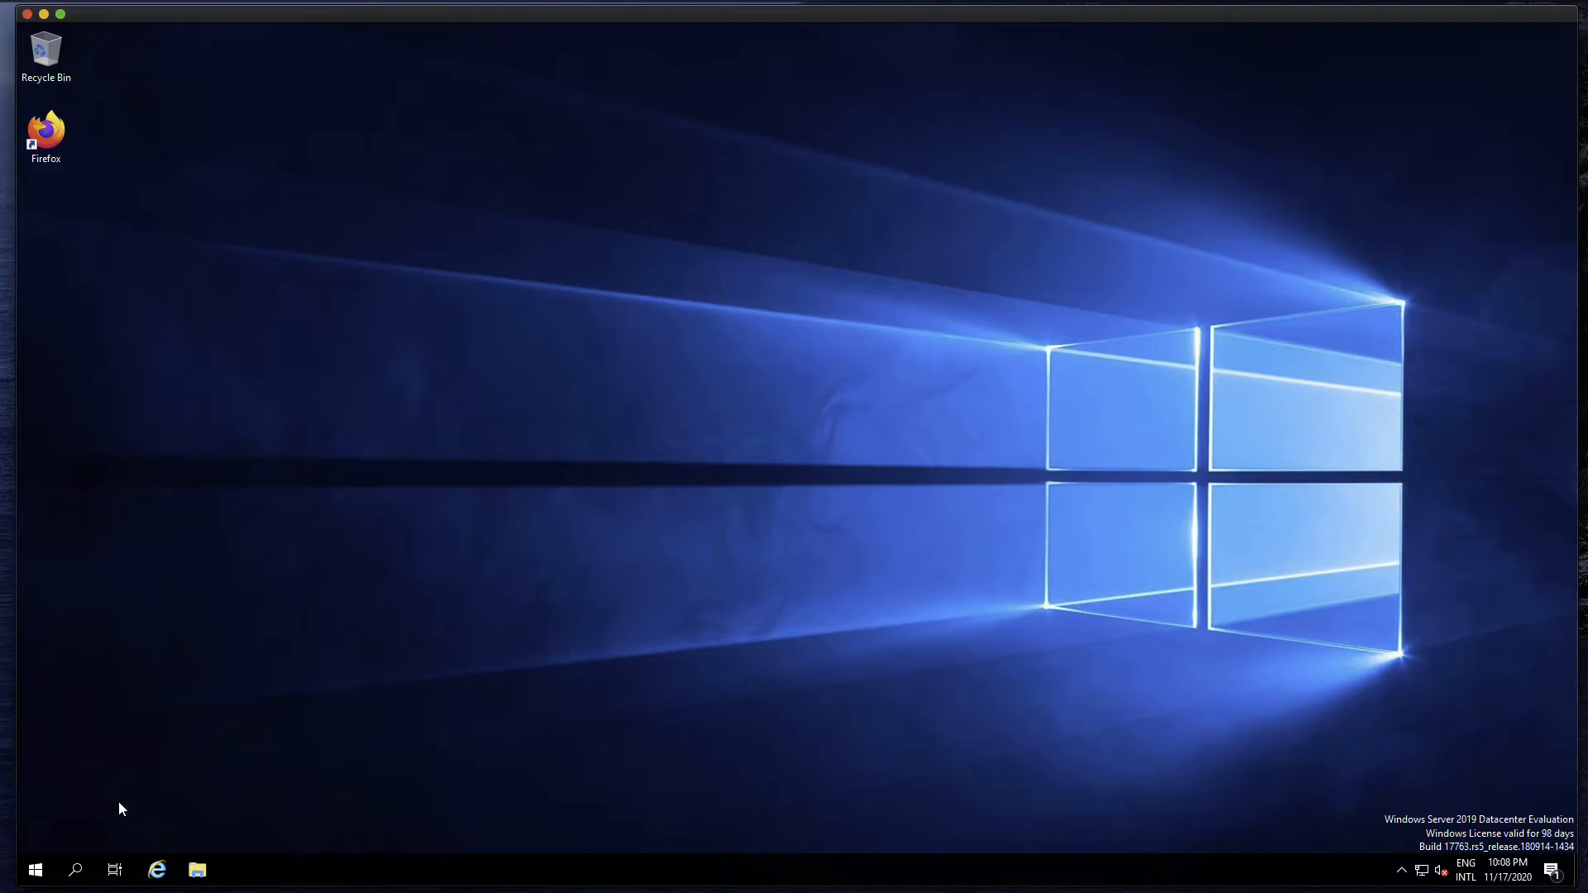
Open Hyper-V Manager from the Windows Administrative Tools and pin it to the taskbar
left_click(42, 870)
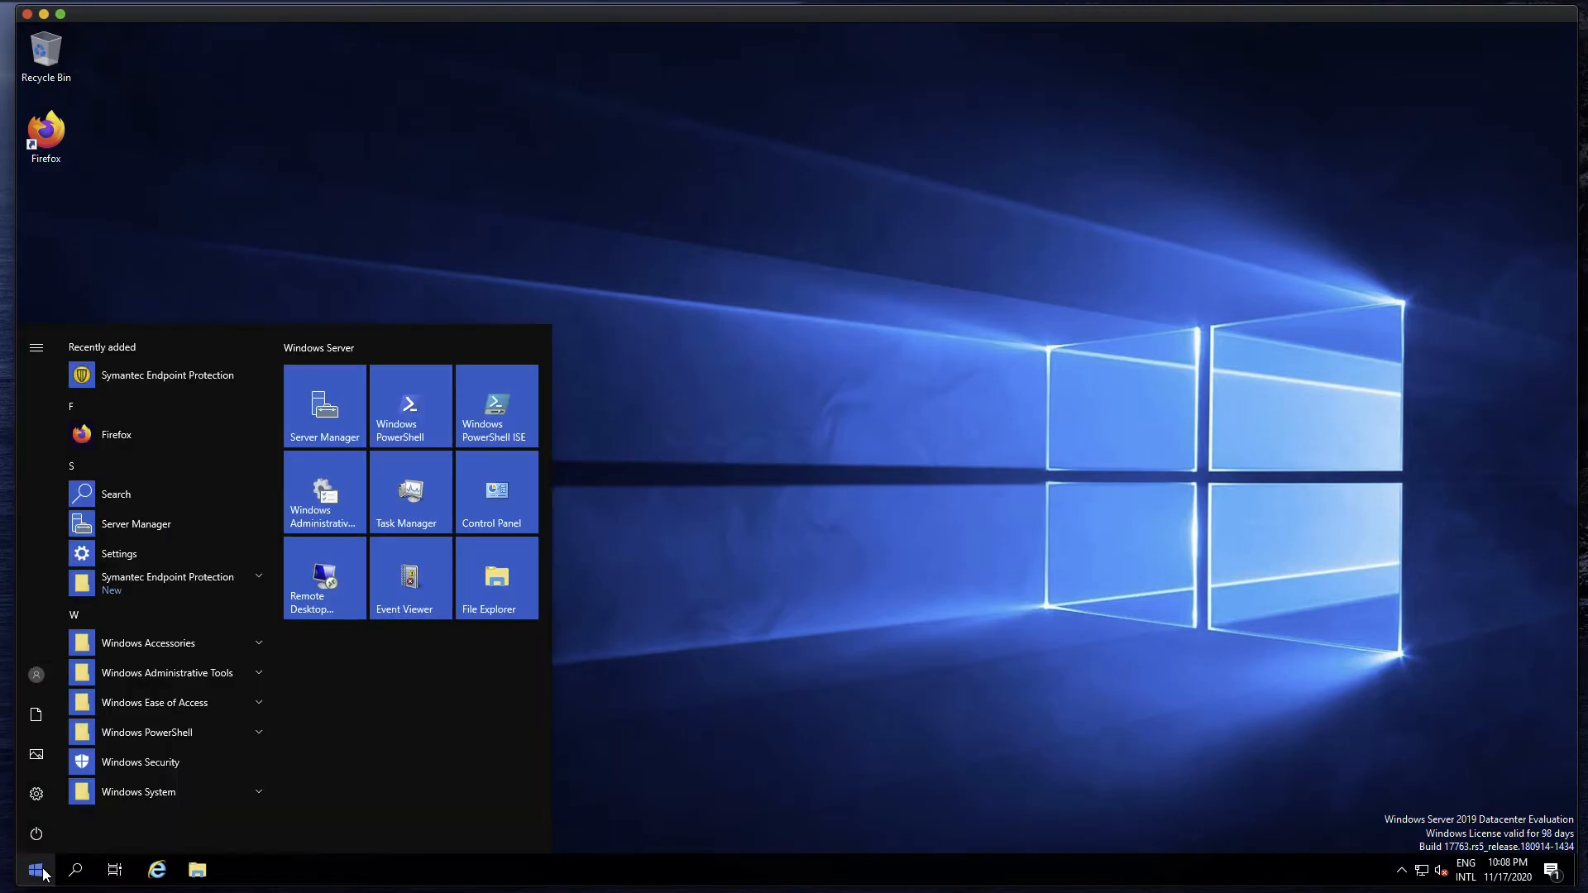
left_click(246, 673)
left_click(161, 776)
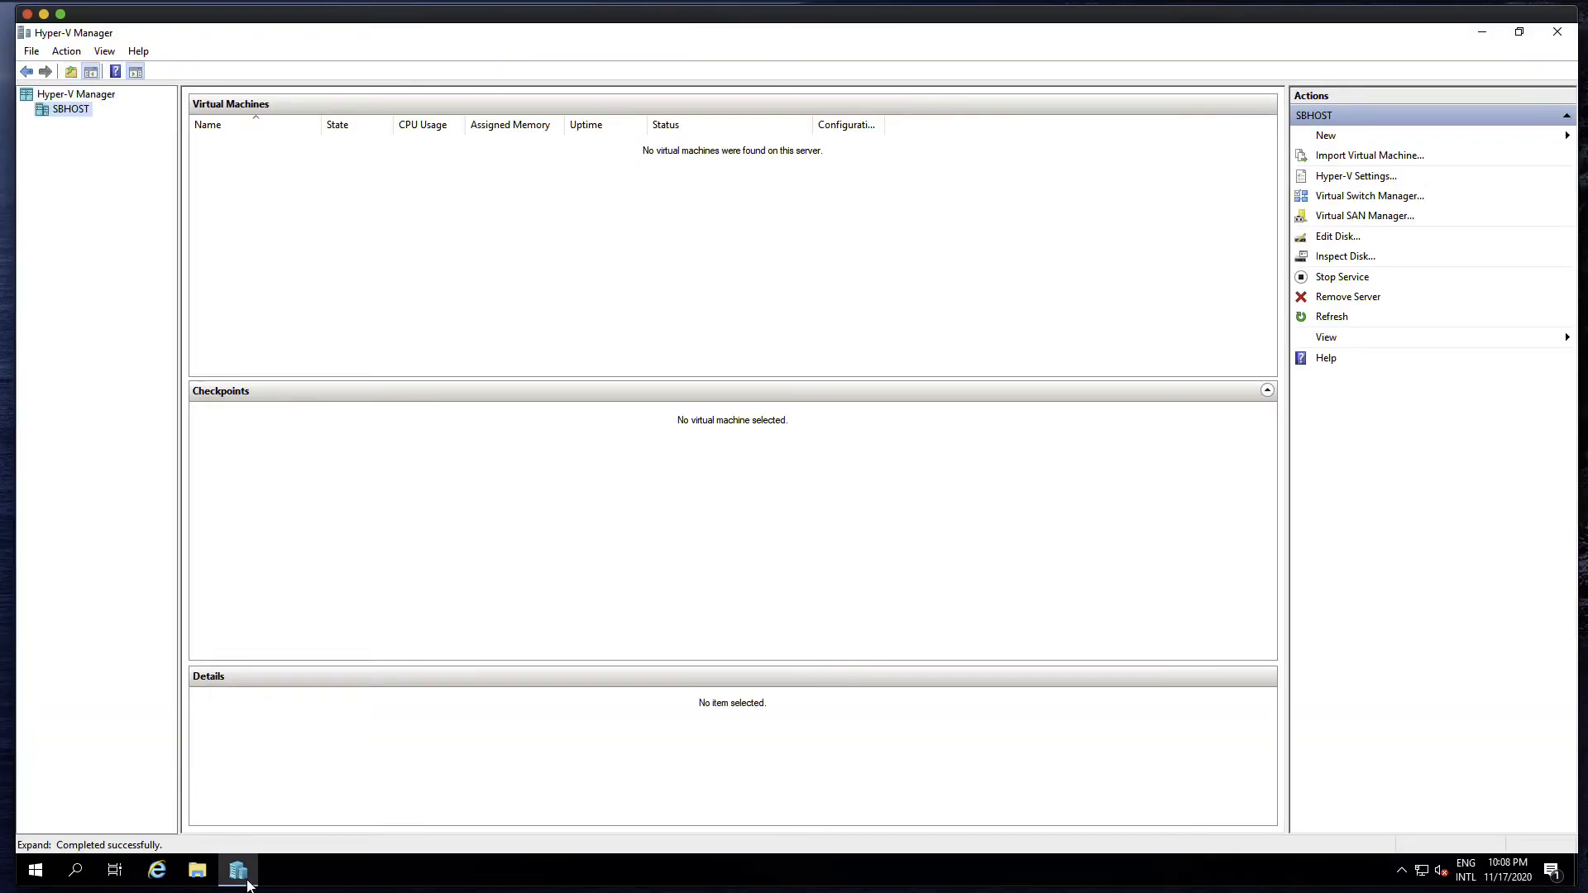
right_click(247, 881)
left_click(253, 811)
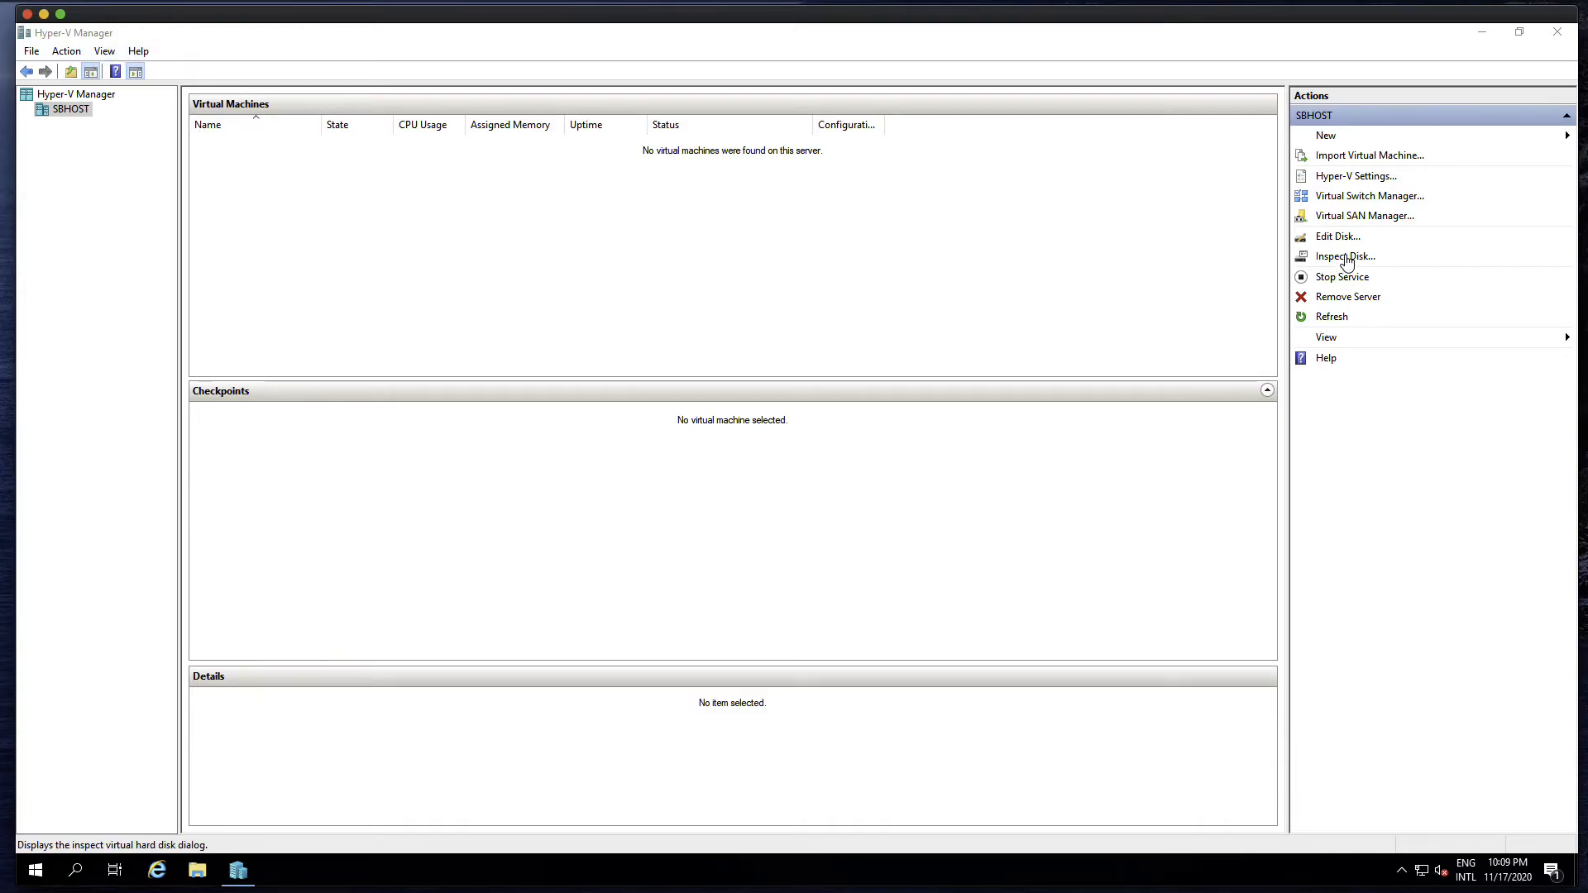
Create an external virtual switch named Ecternal1 on the Intel(R) 82574L Gigabit Network Connection and apply the network changes
left_click(1386, 200)
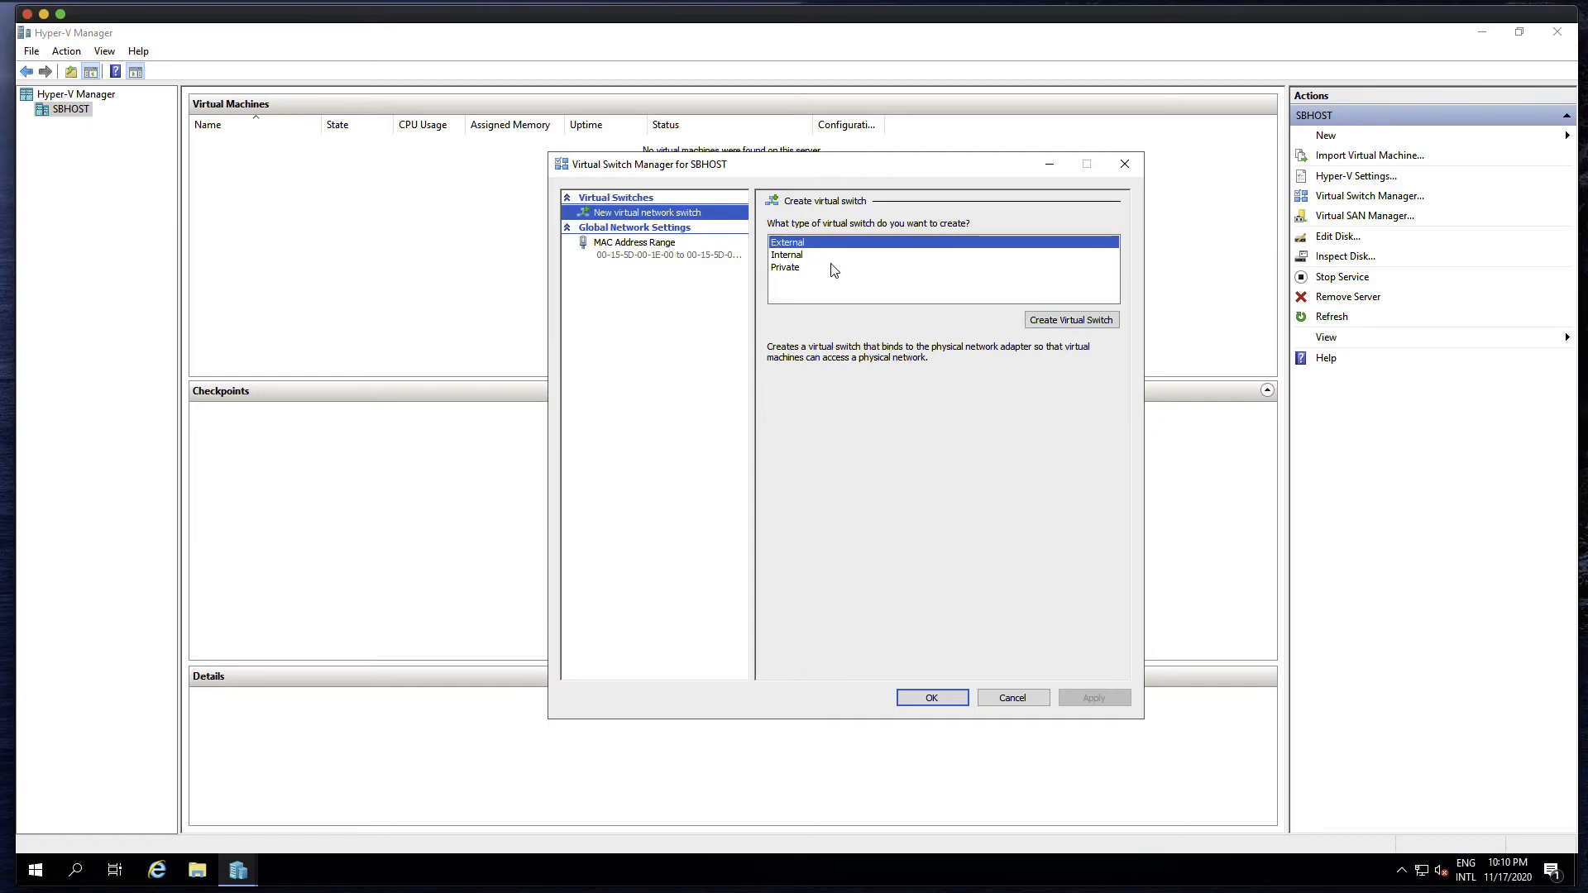
left_click(1069, 321)
key("ctrl+a")
type("Ecterna")
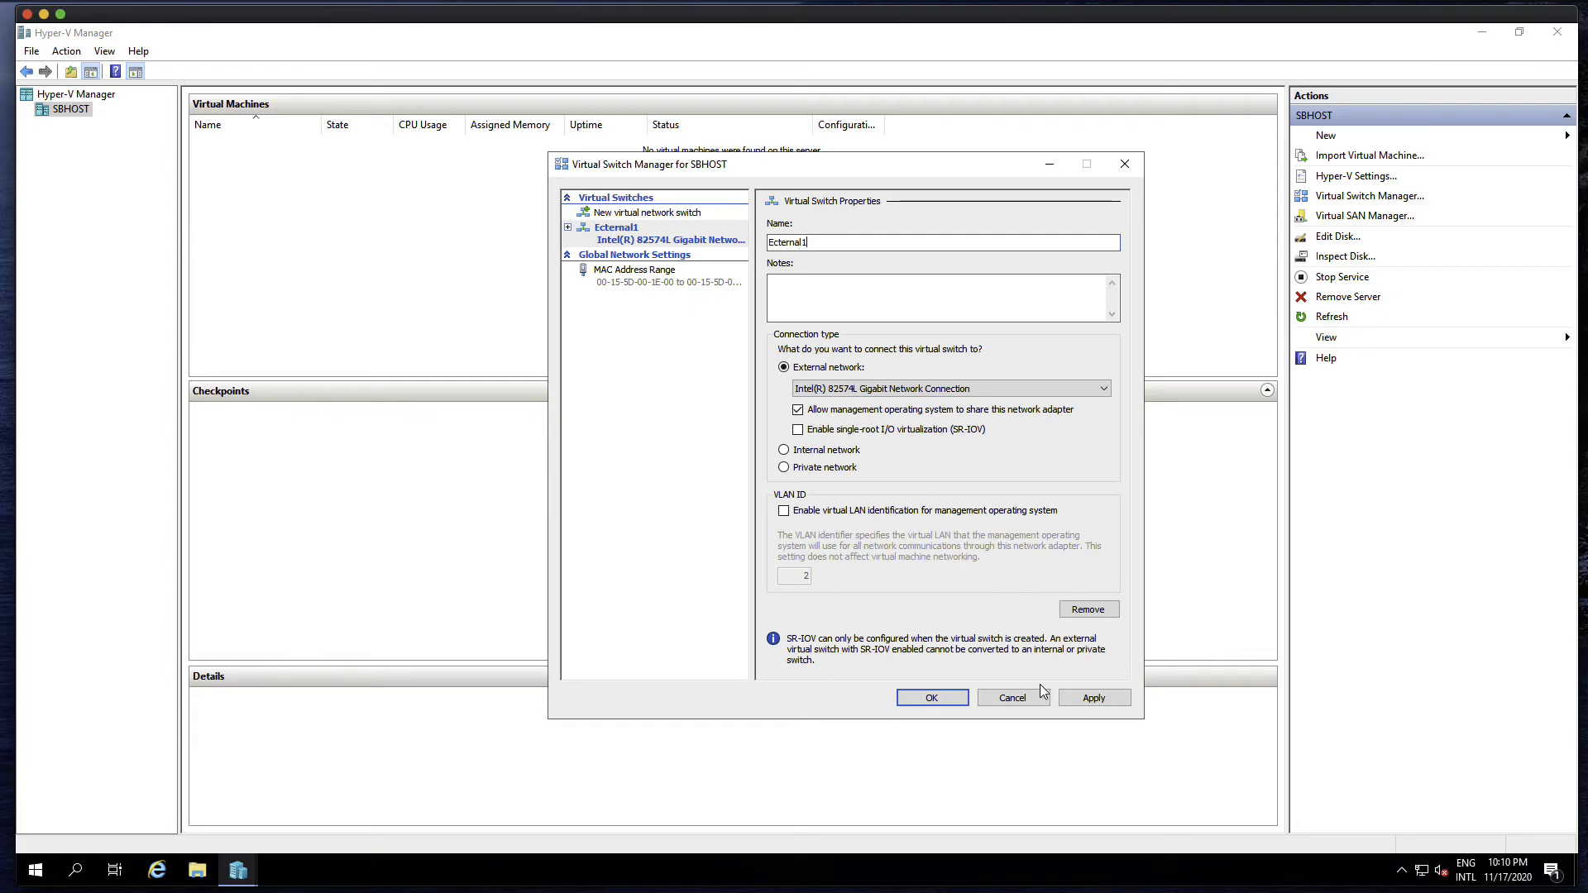
left_click(1076, 698)
left_click(895, 494)
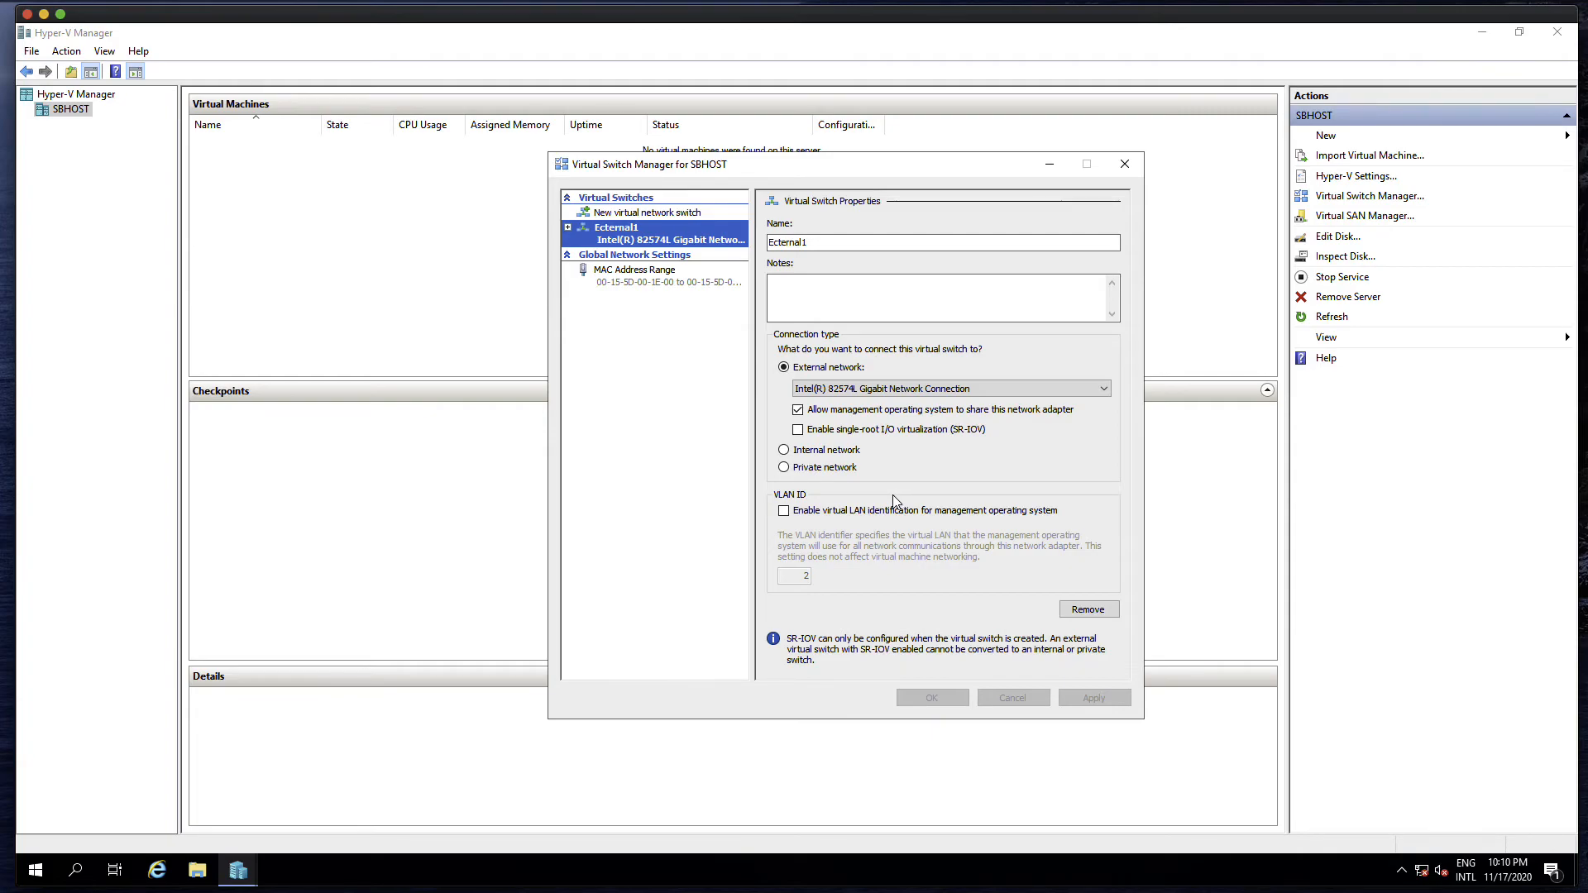
Correct the virtual switch's name to External1, apply it, and close the Virtual Switch Manager
left_click(803, 244)
left_click(783, 243)
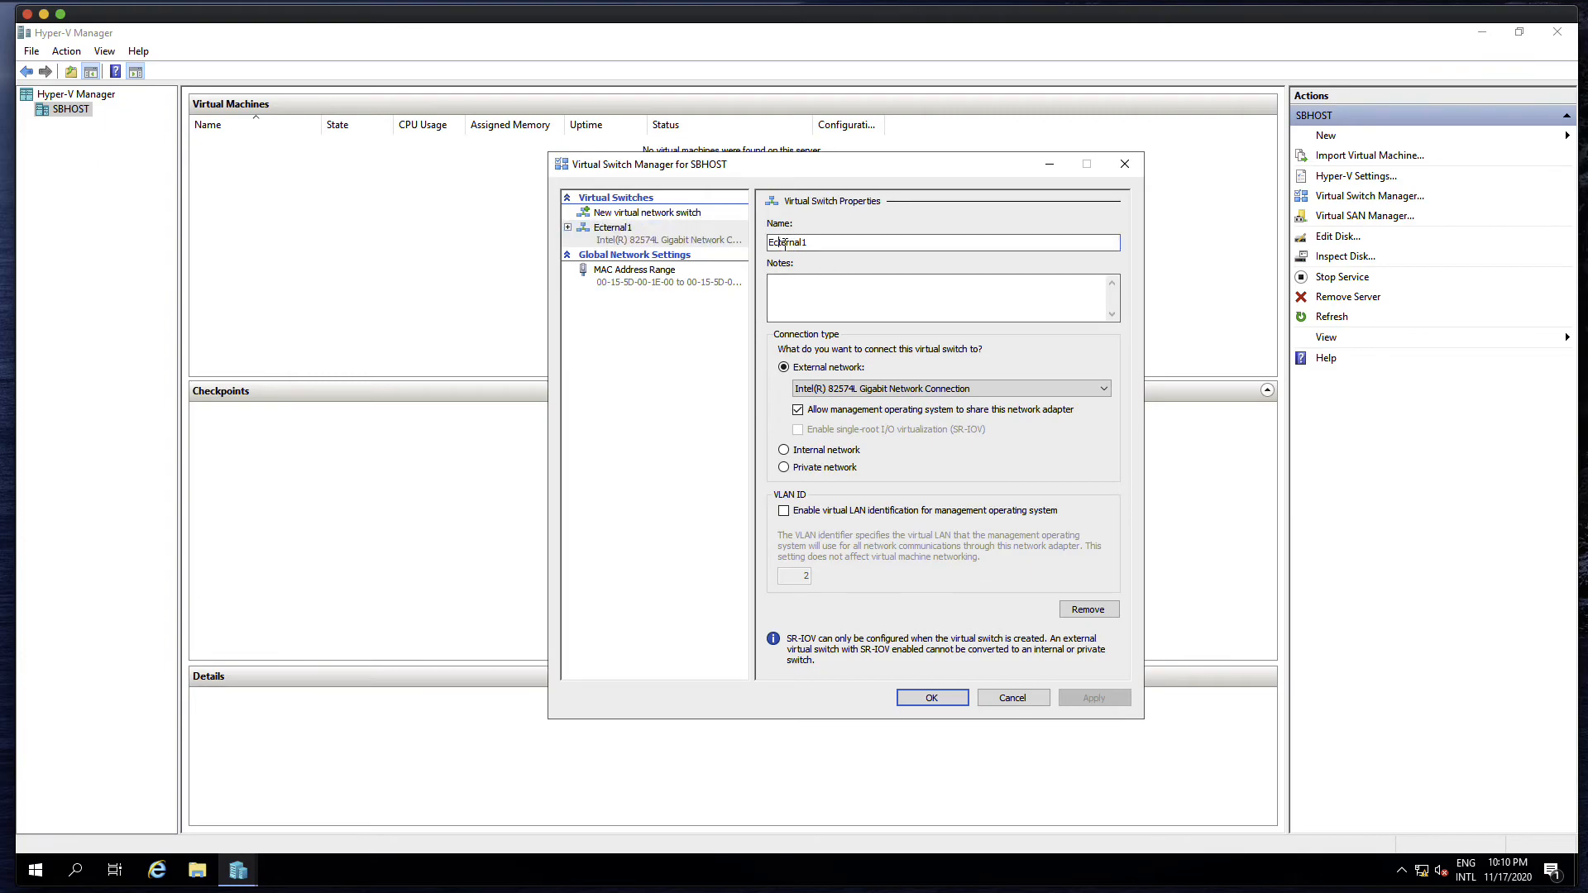
key("BackSpace")
type("x")
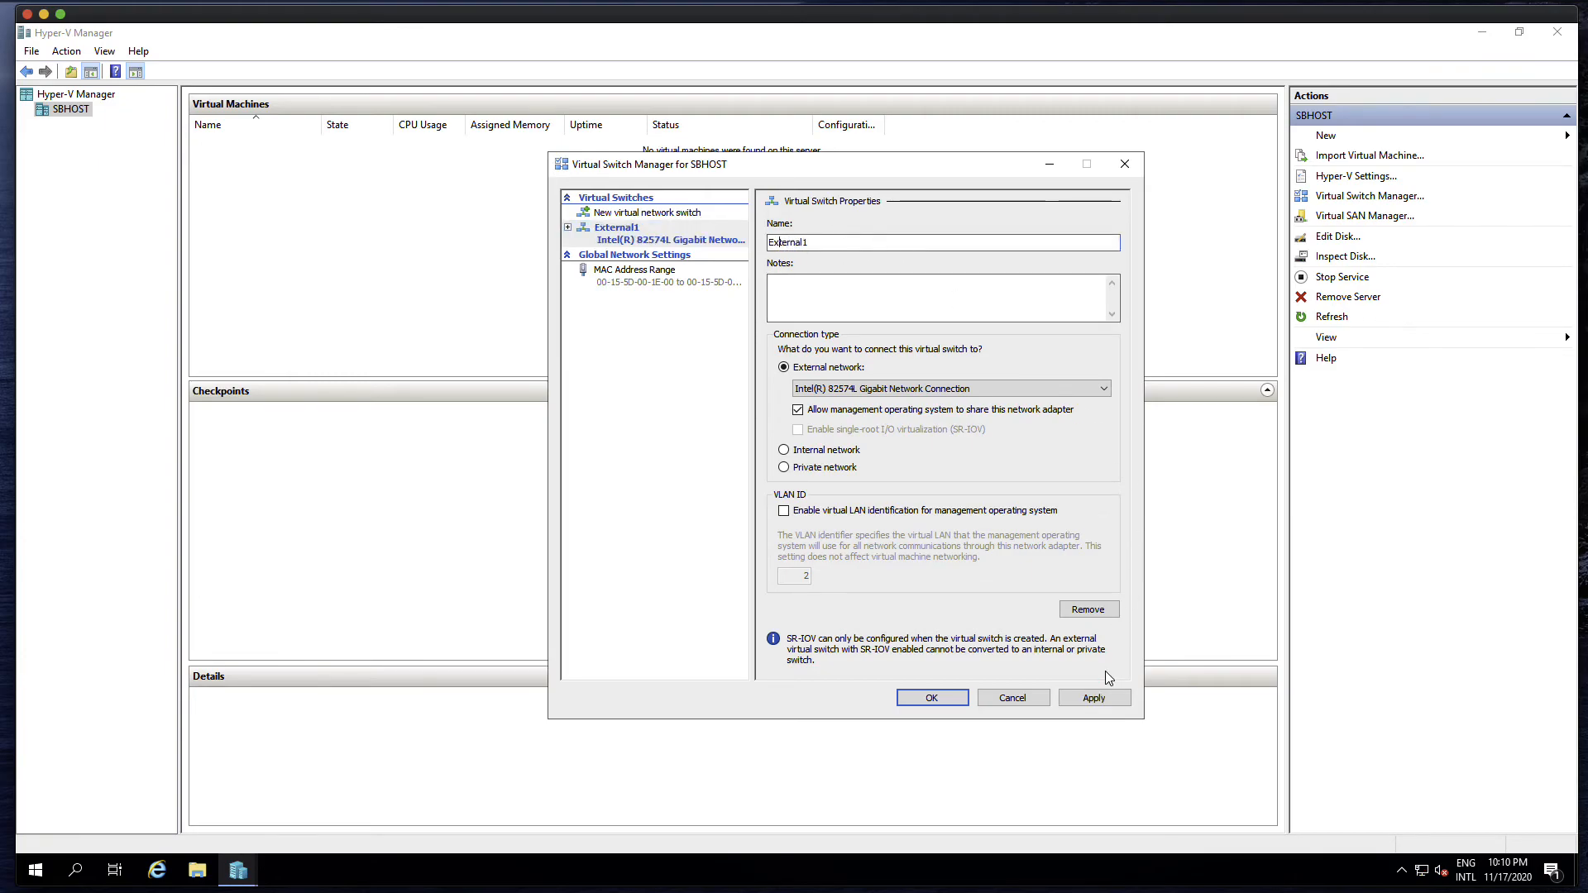
left_click(1094, 699)
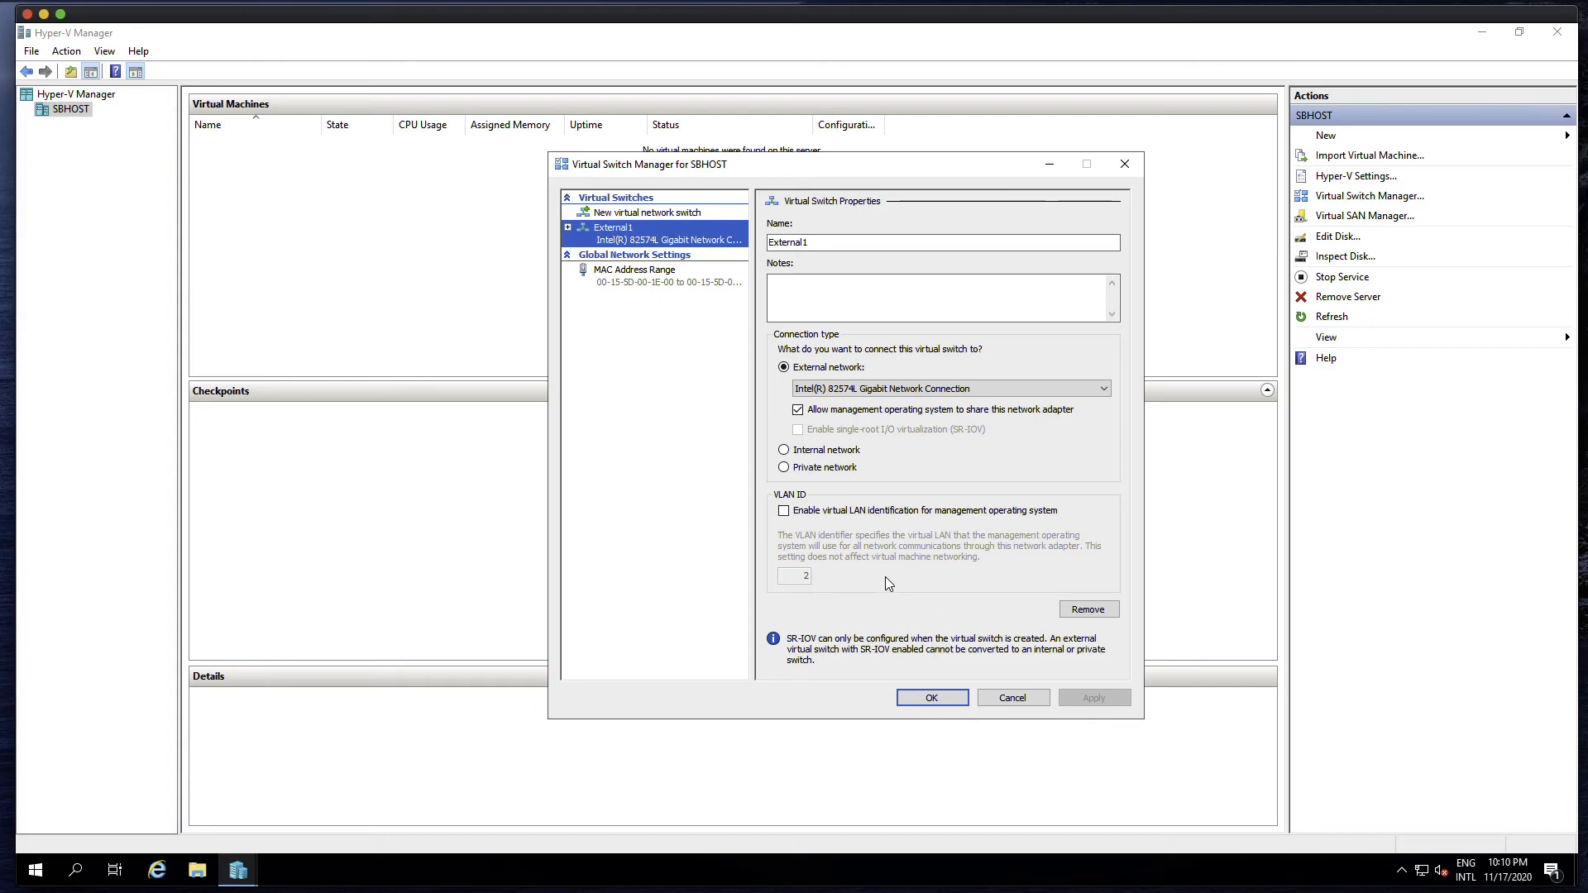
left_click(932, 699)
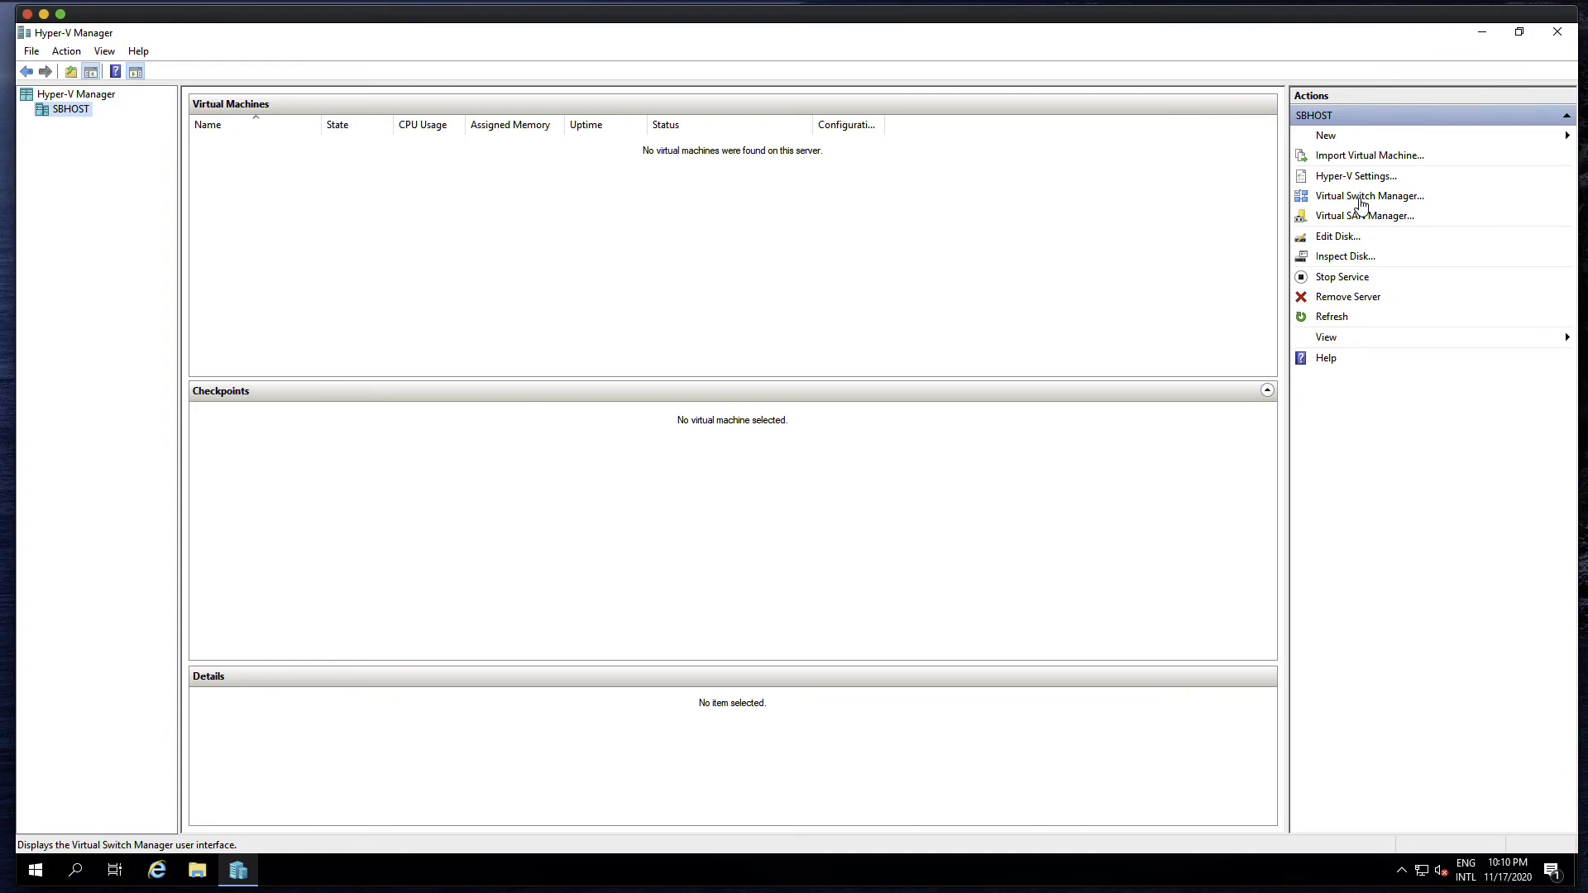
Open Control Panel through File Explorer and show its items as large icons
left_click(199, 872)
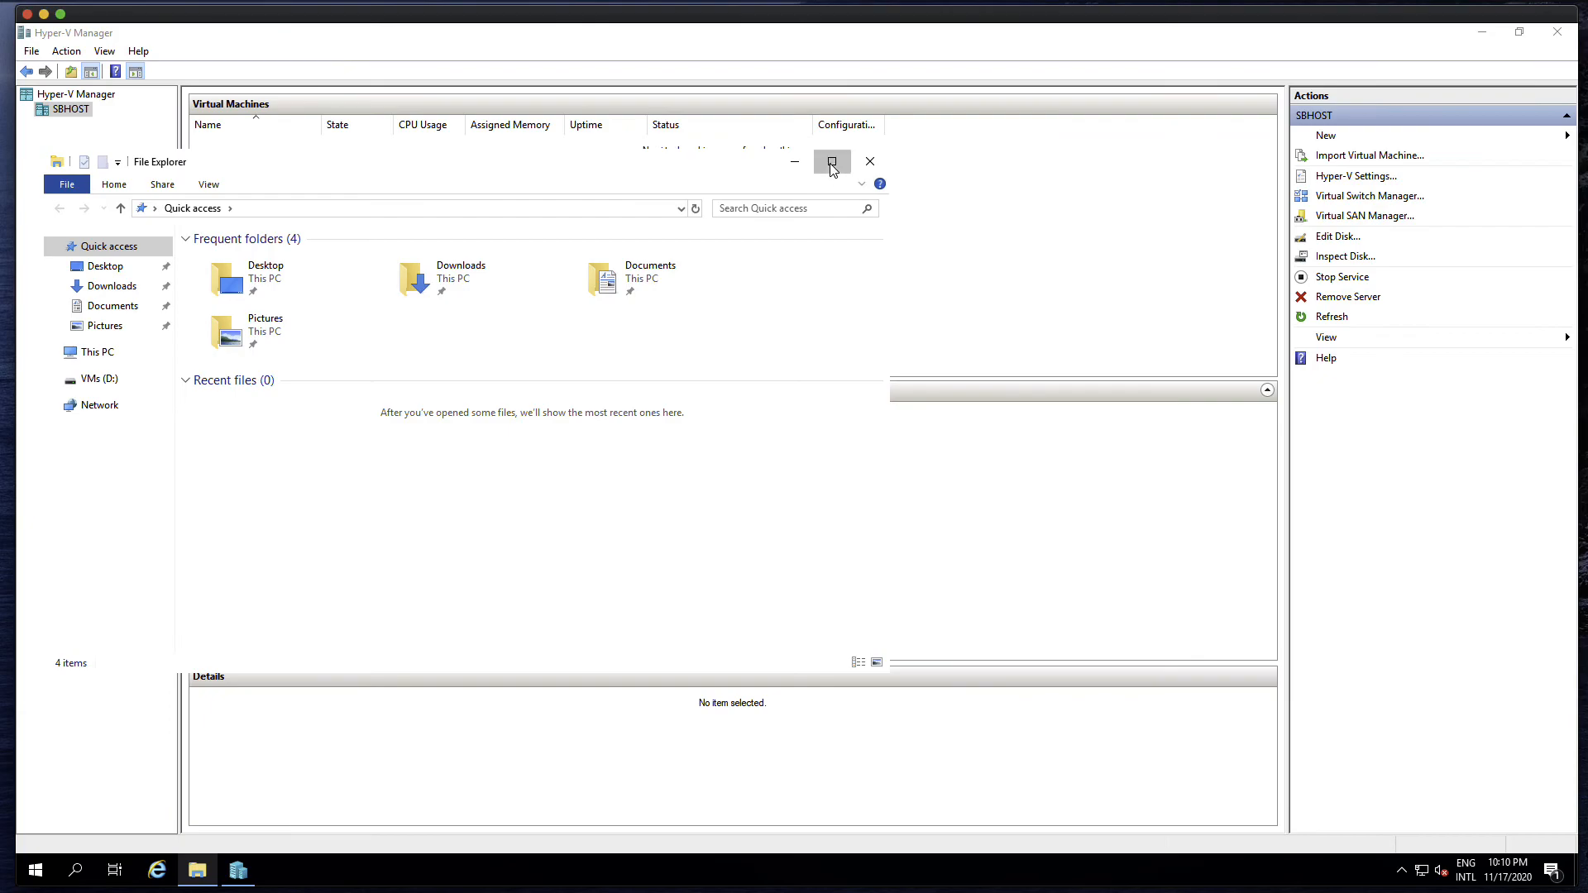
left_click(832, 162)
left_click(379, 77)
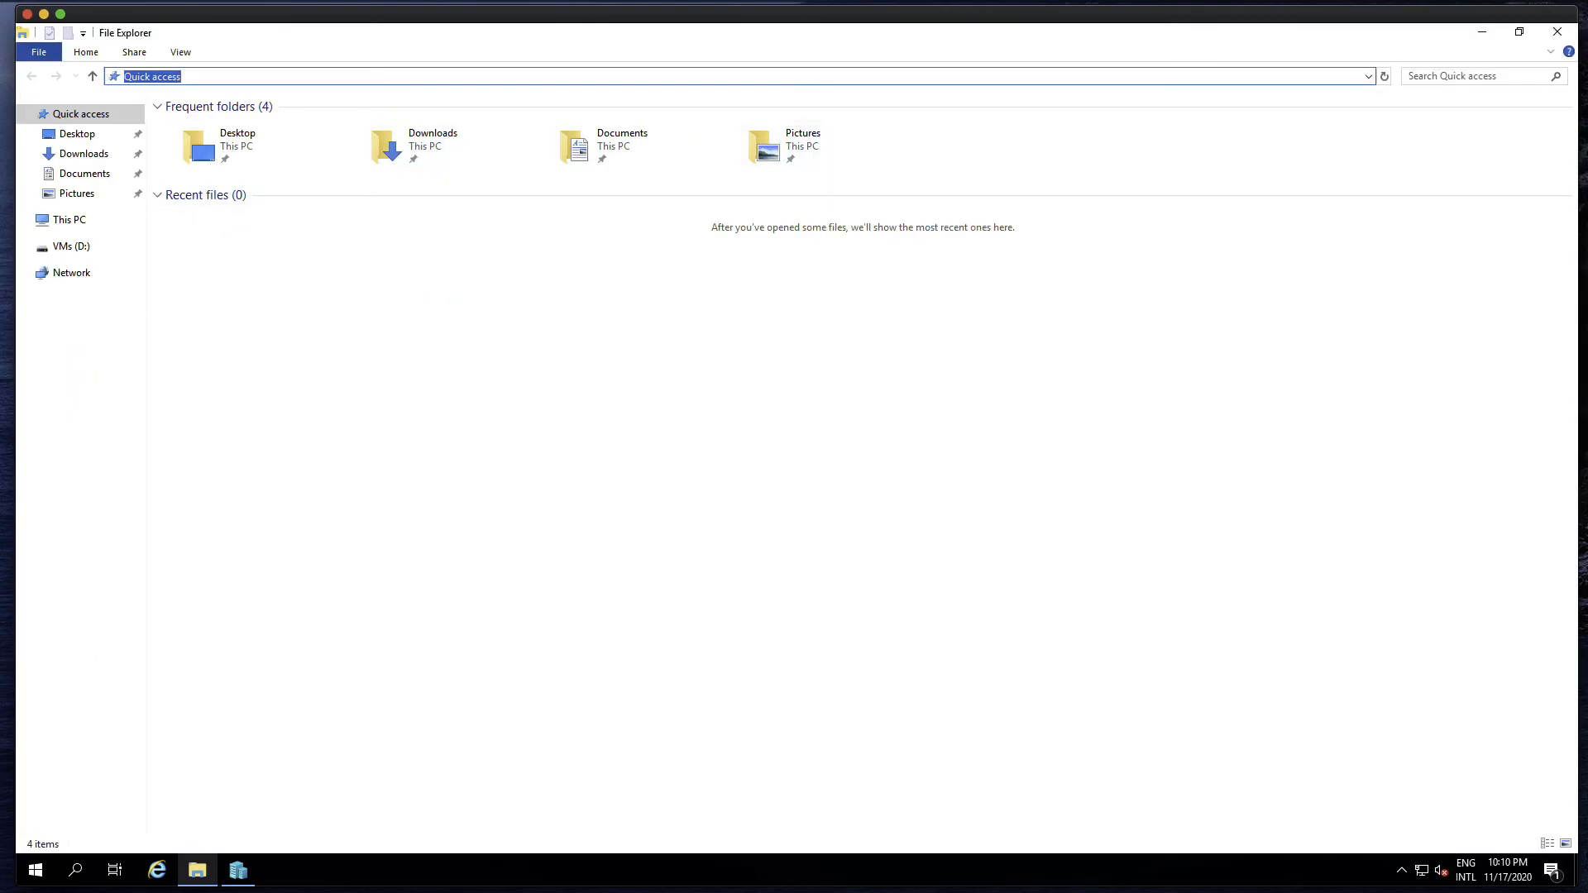
type("control panel")
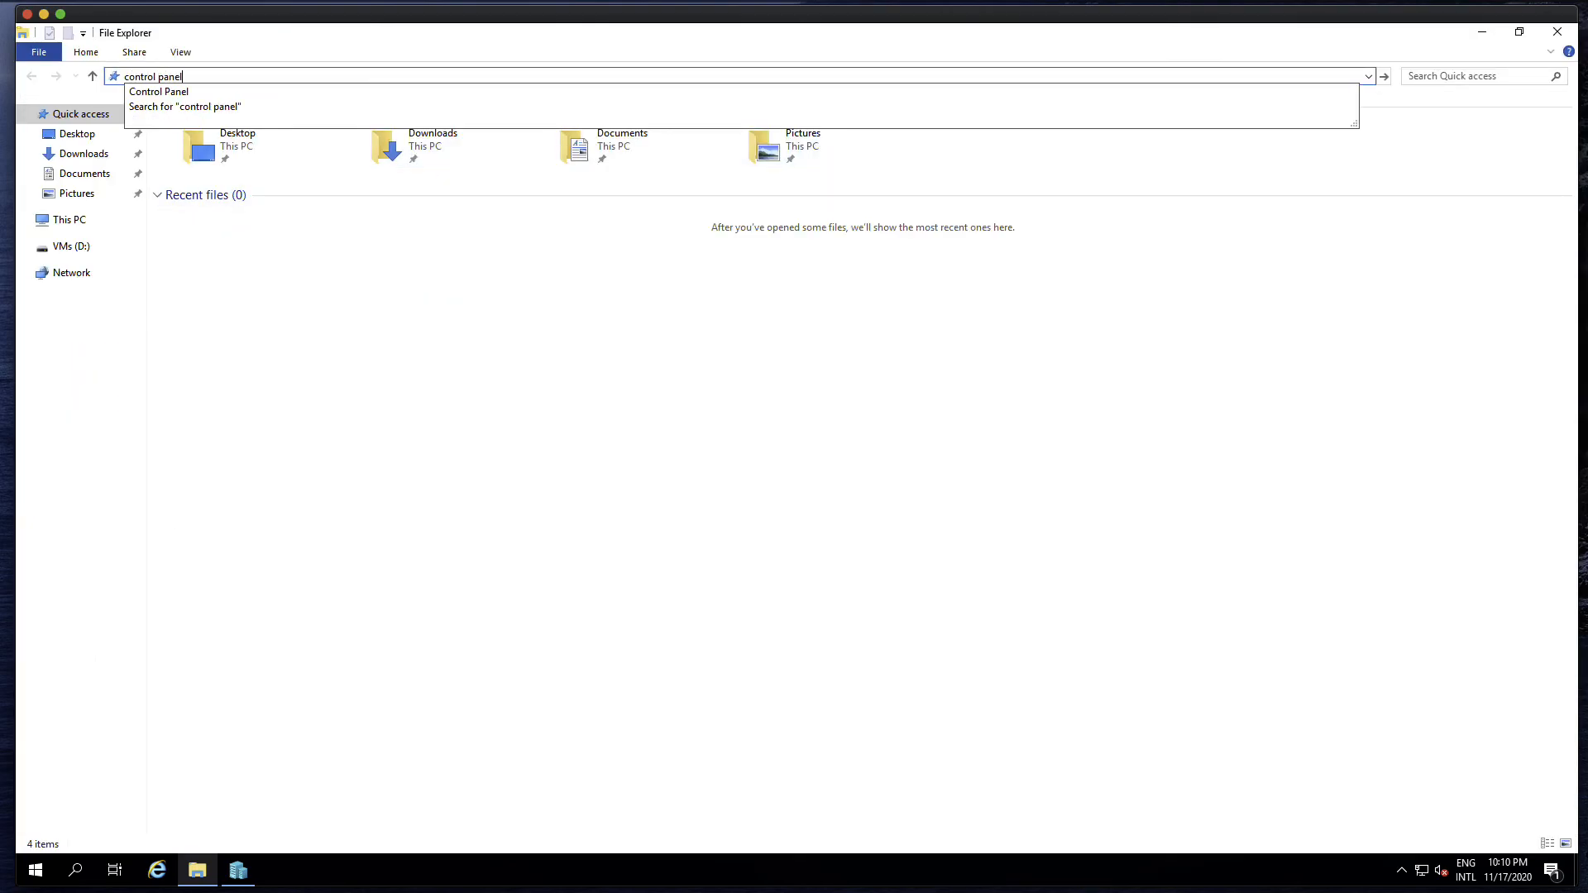
left_click(383, 94)
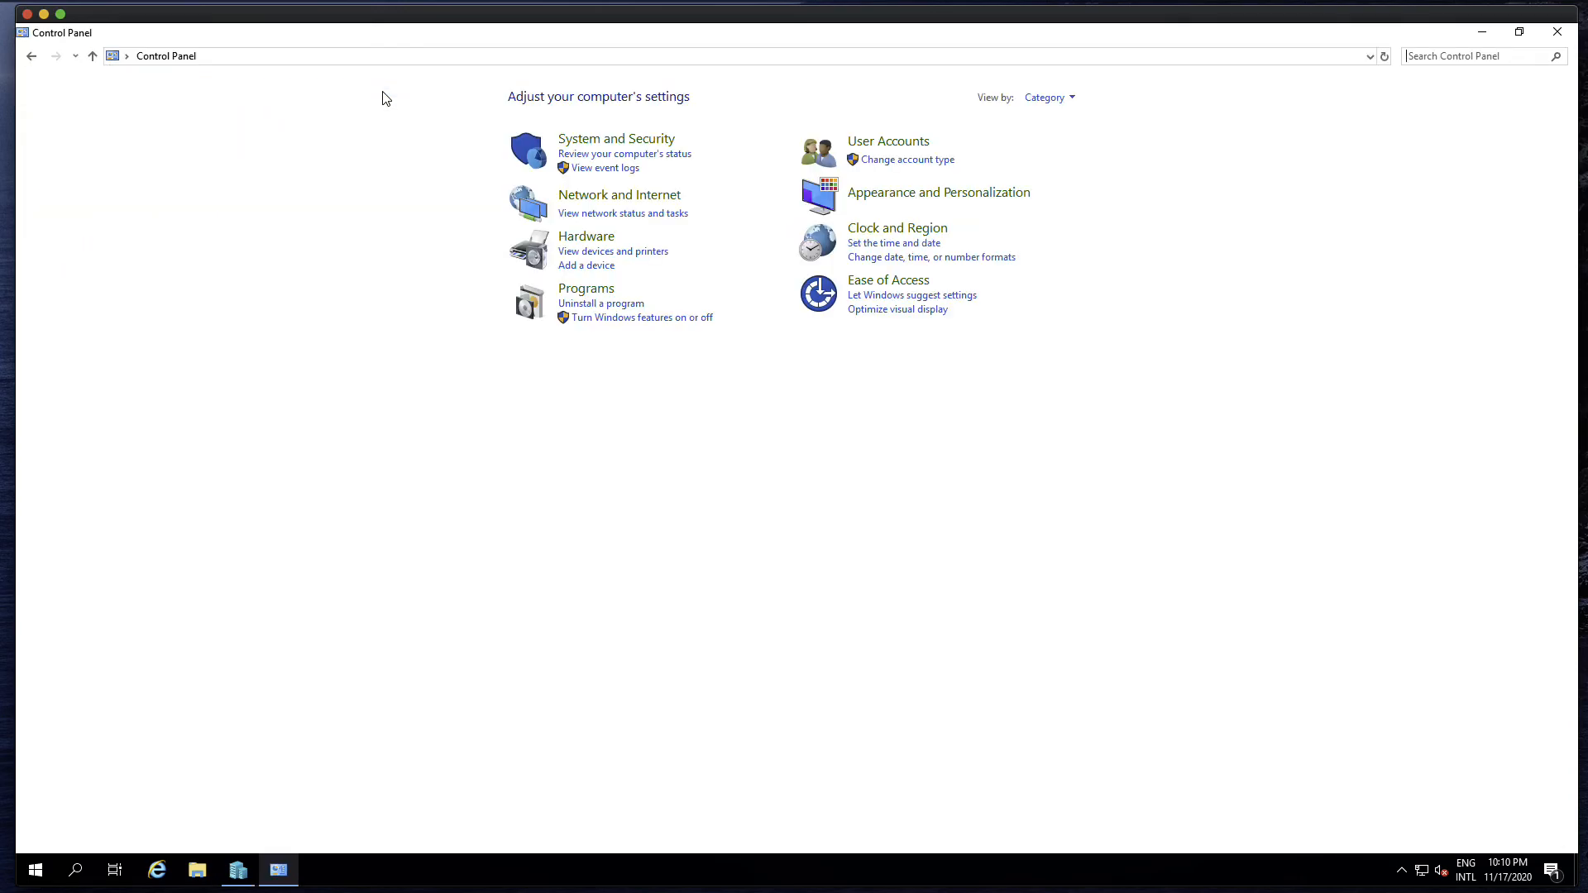
left_click(1046, 96)
left_click(1059, 138)
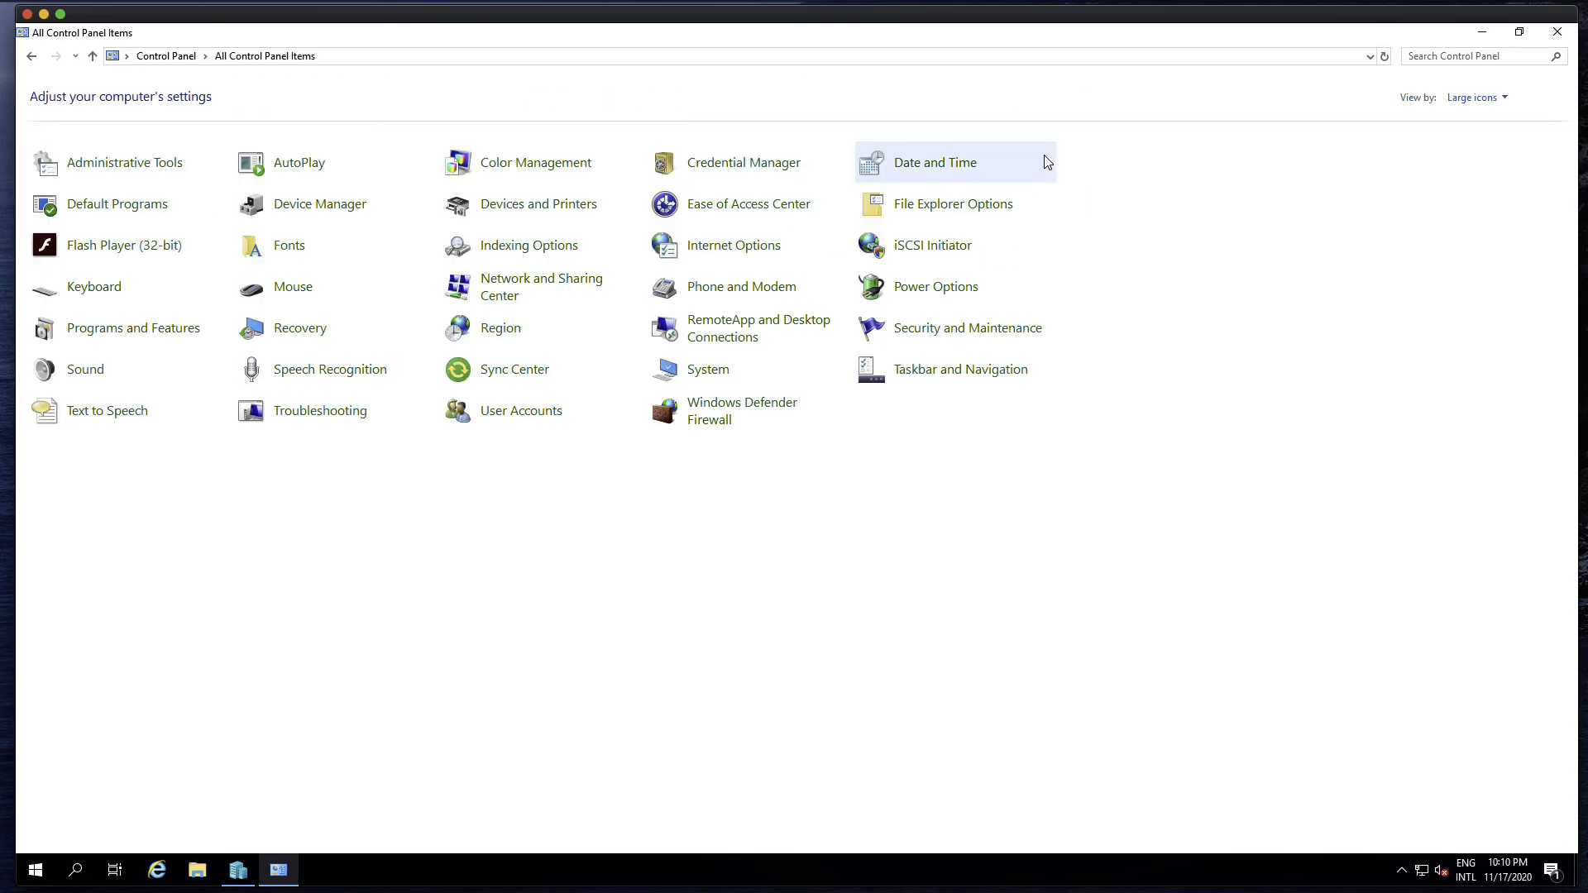
Open the network adapter settings from the Network and Sharing Center and examine which protocols are enabled on the LAN1 adapter
left_click(555, 290)
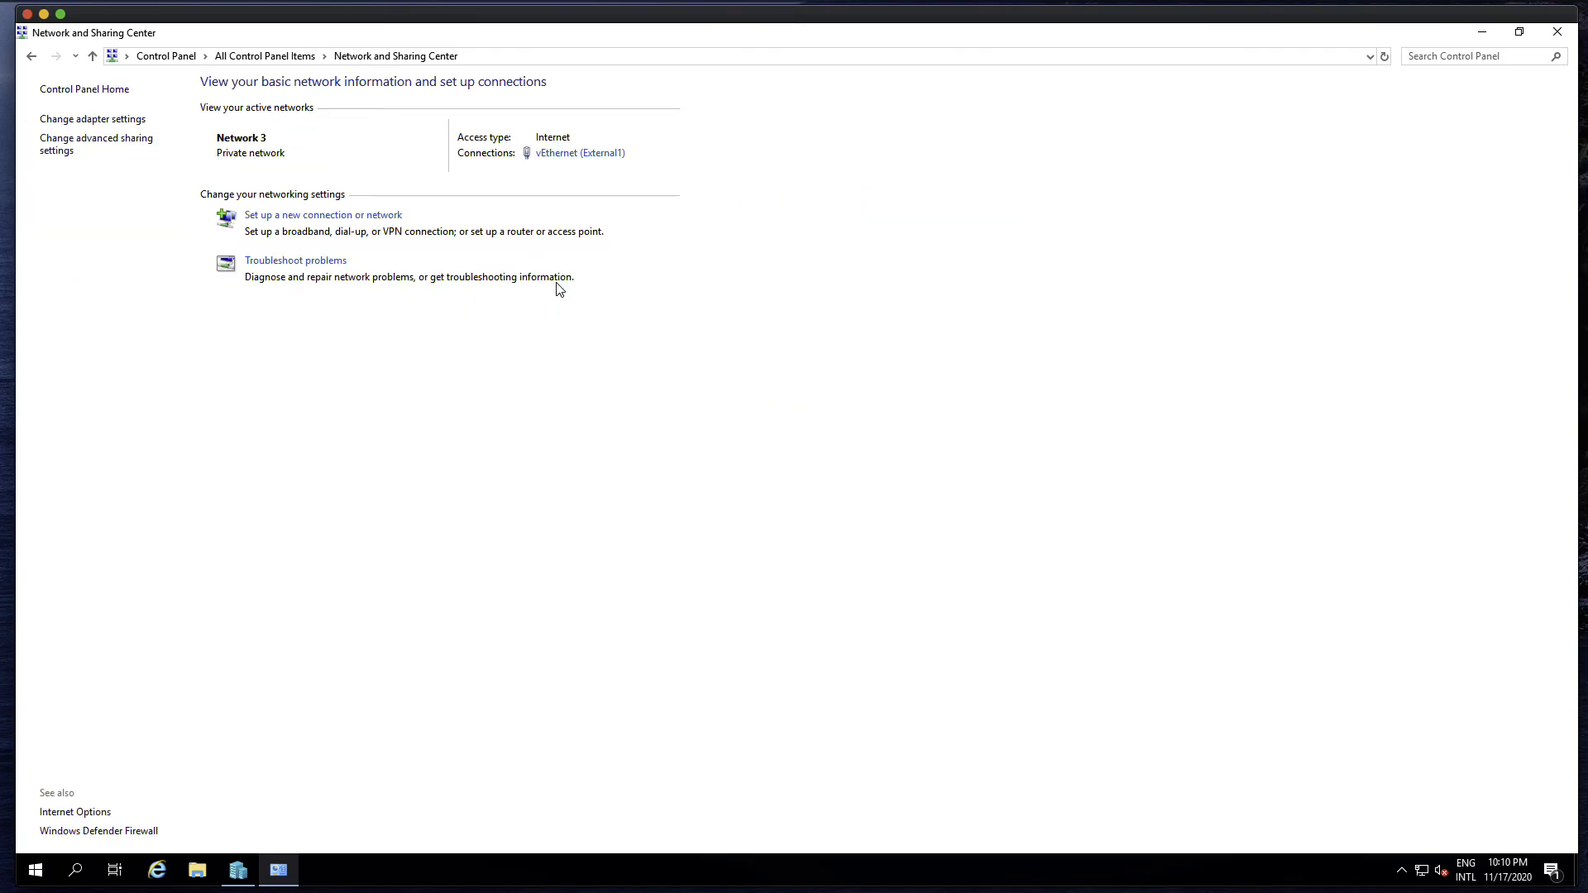
left_click(102, 120)
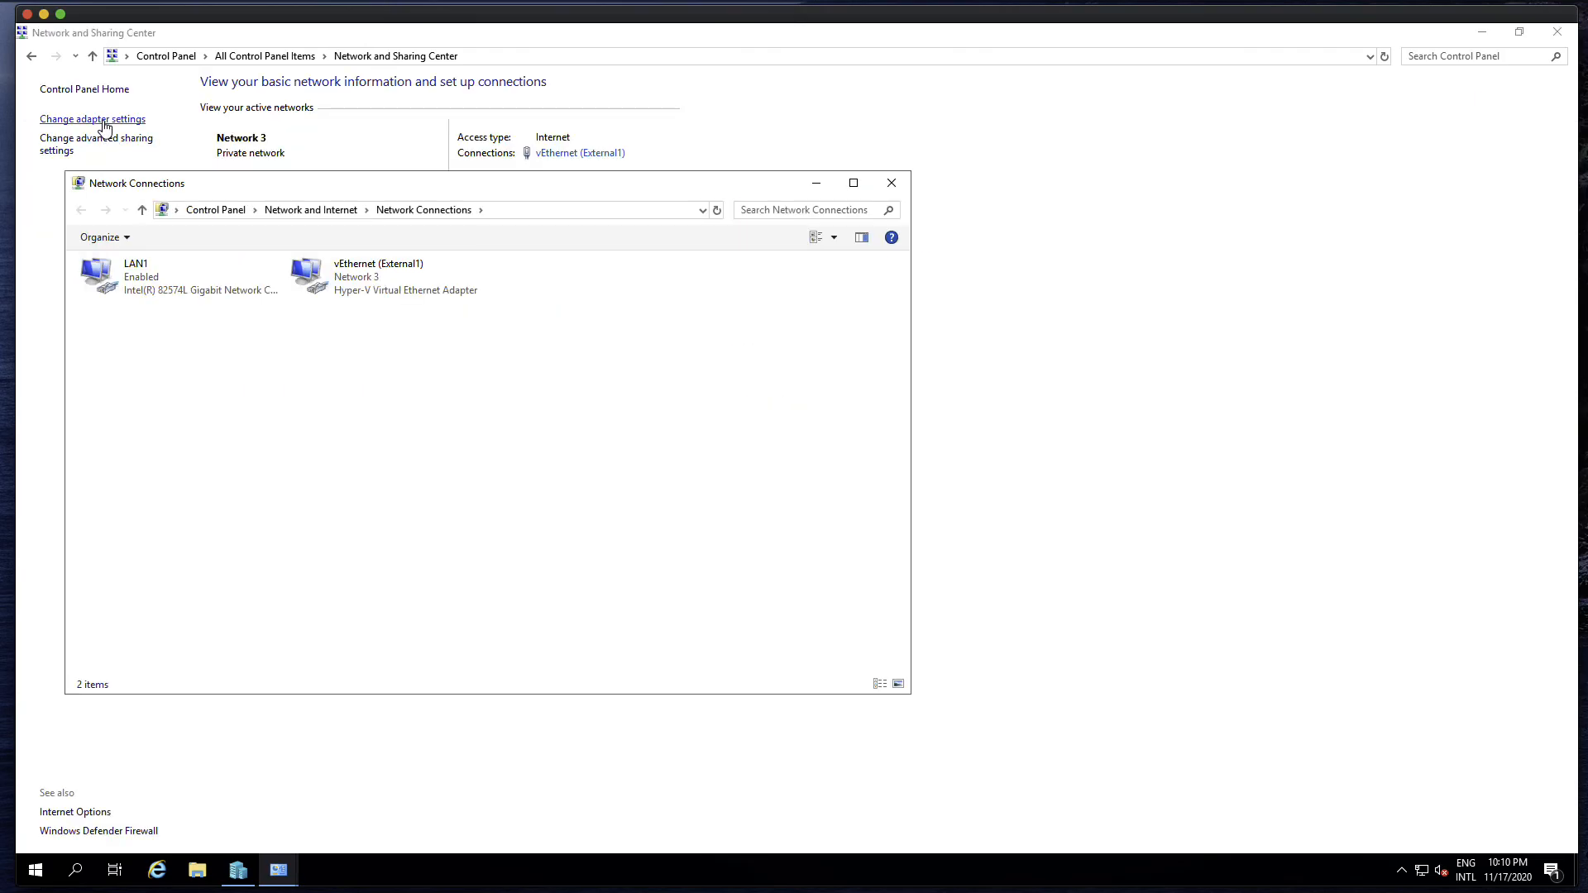
left_click(164, 292)
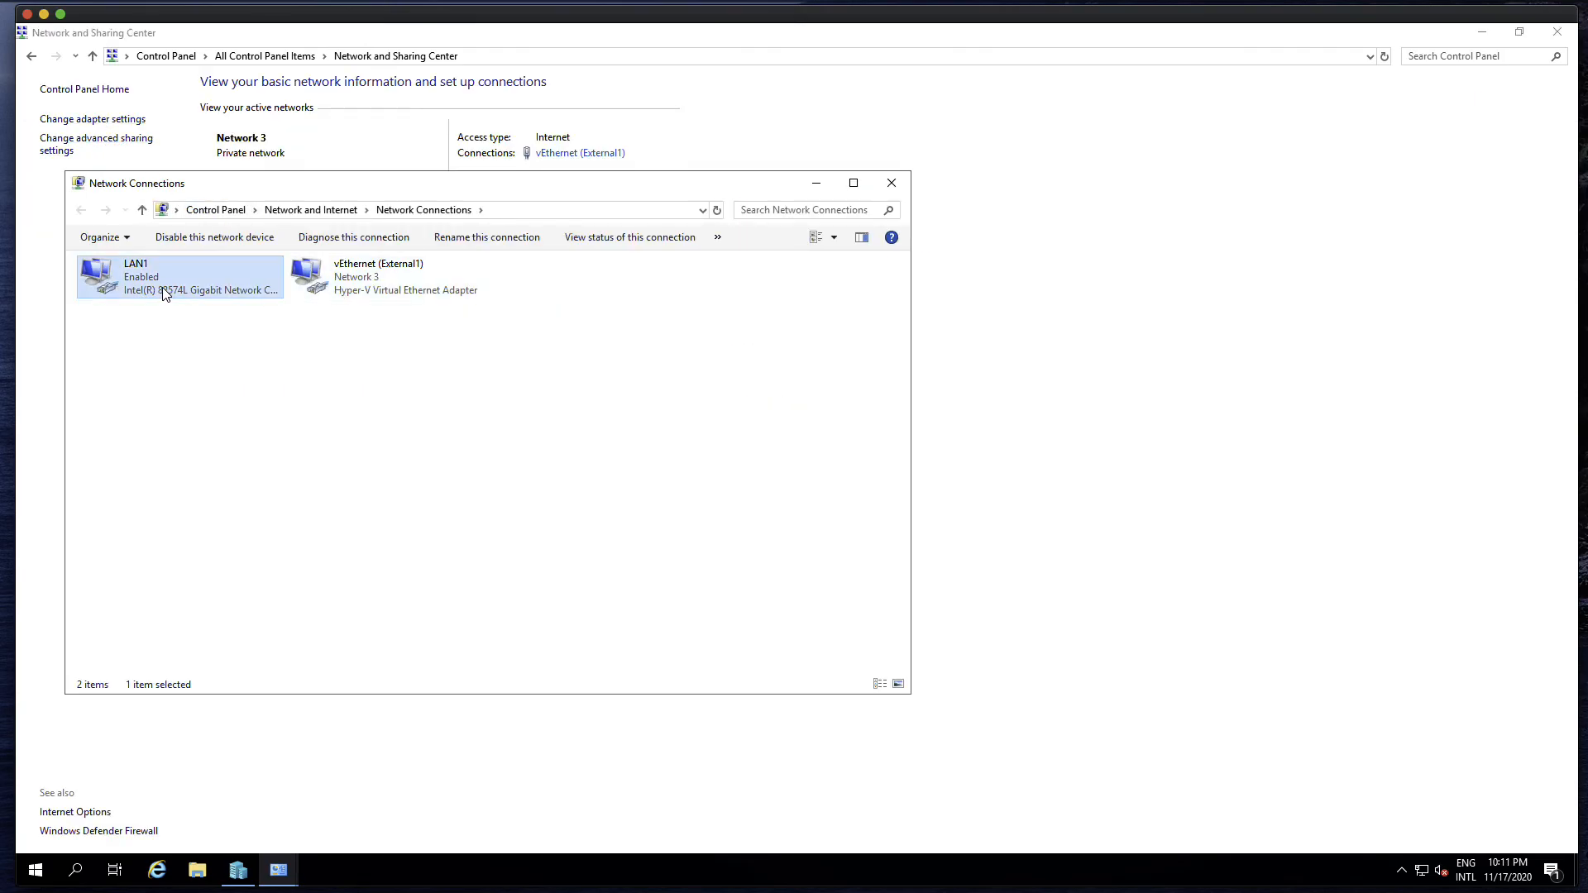
right_click(158, 285)
left_click(208, 446)
left_click(246, 429)
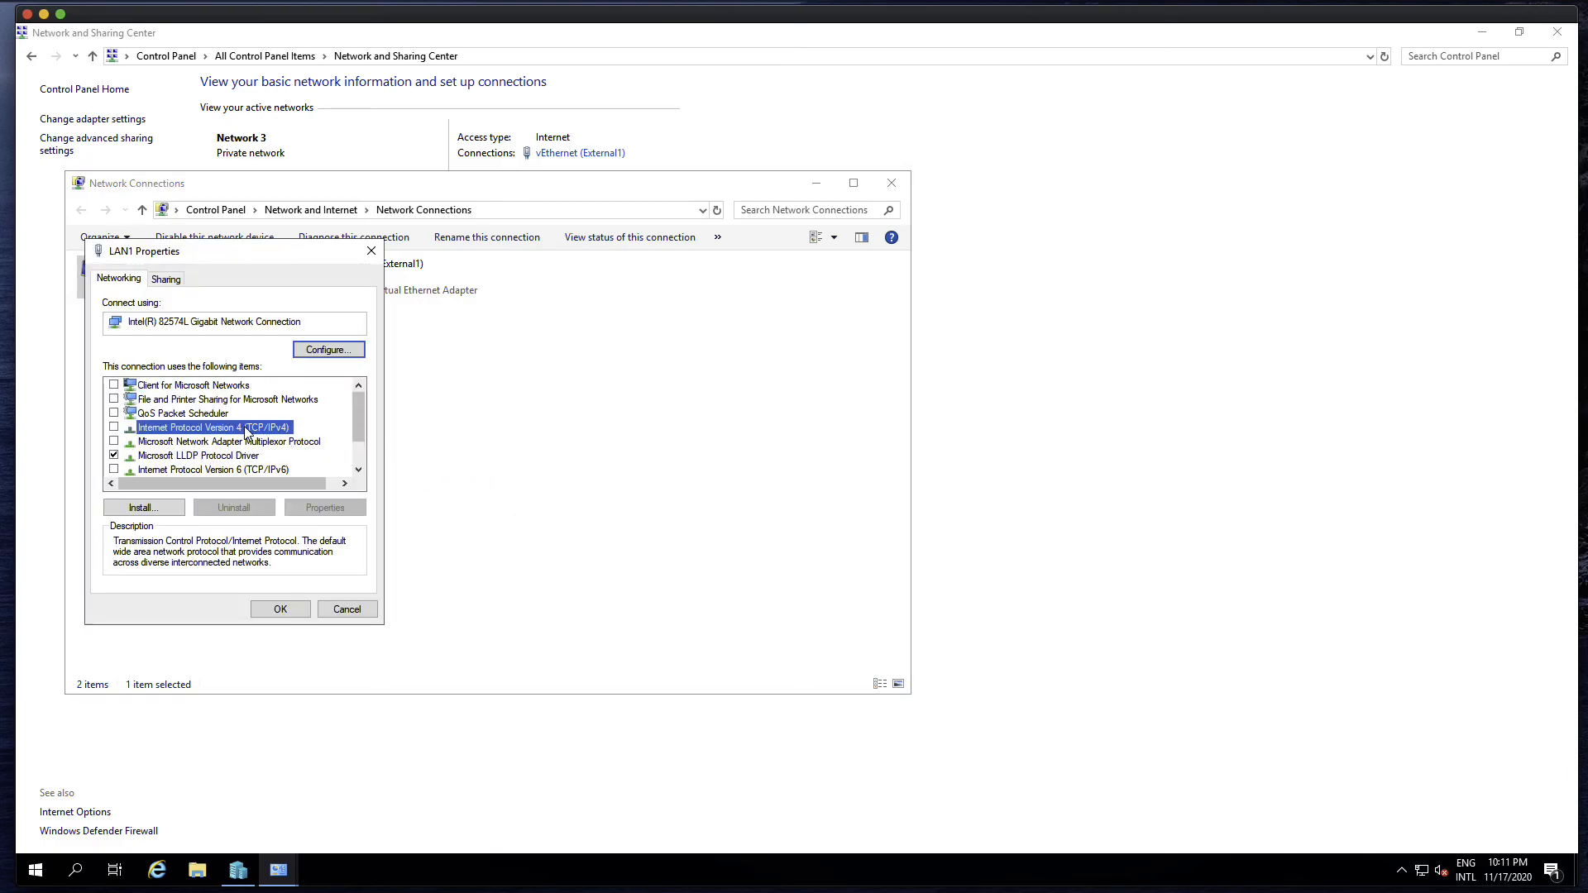
mouse_move(356, 423)
left_mouse_down()
mouse_move(356, 453)
mouse_move(356, 396)
left_mouse_up()
left_click(347, 608)
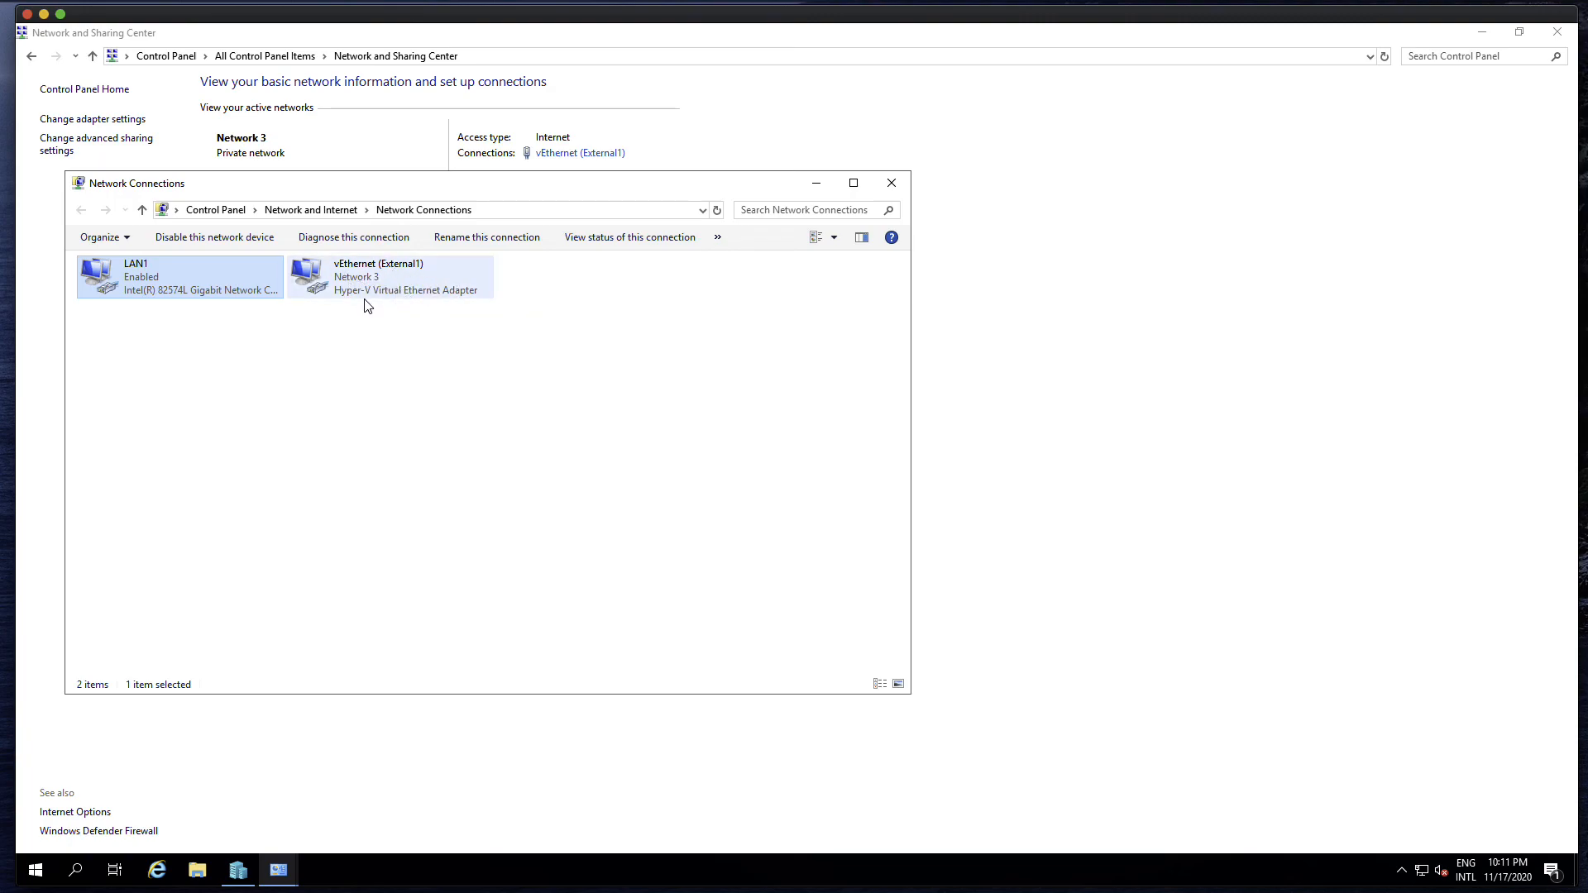
Look at the vEthernet (External1) adapter, and close the network windows to return to Hyper-V Manager
left_click(344, 279)
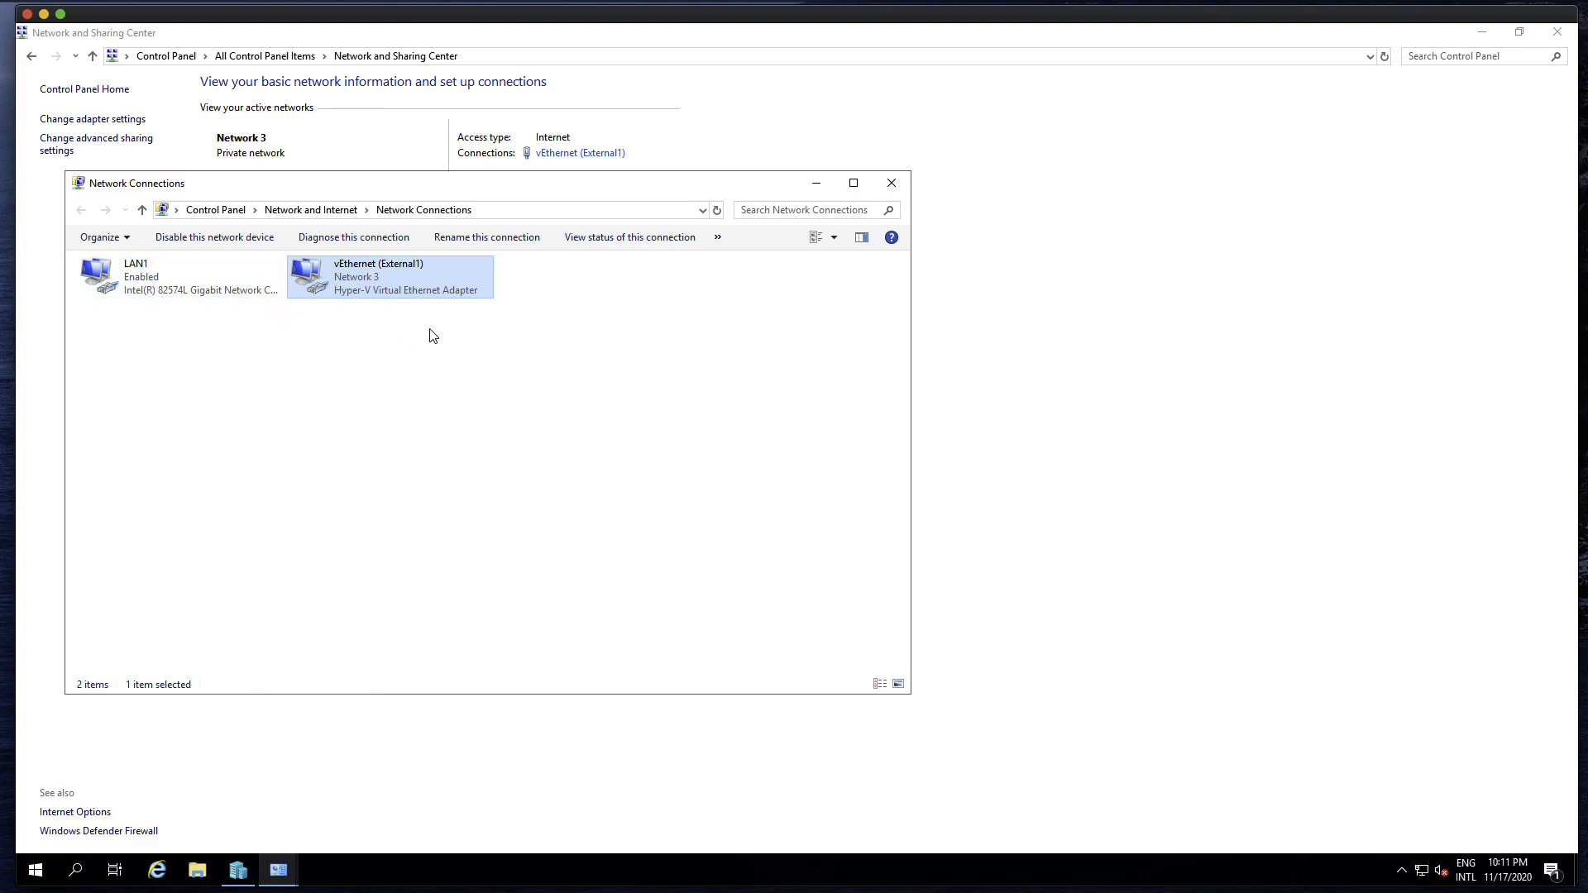
left_click(892, 183)
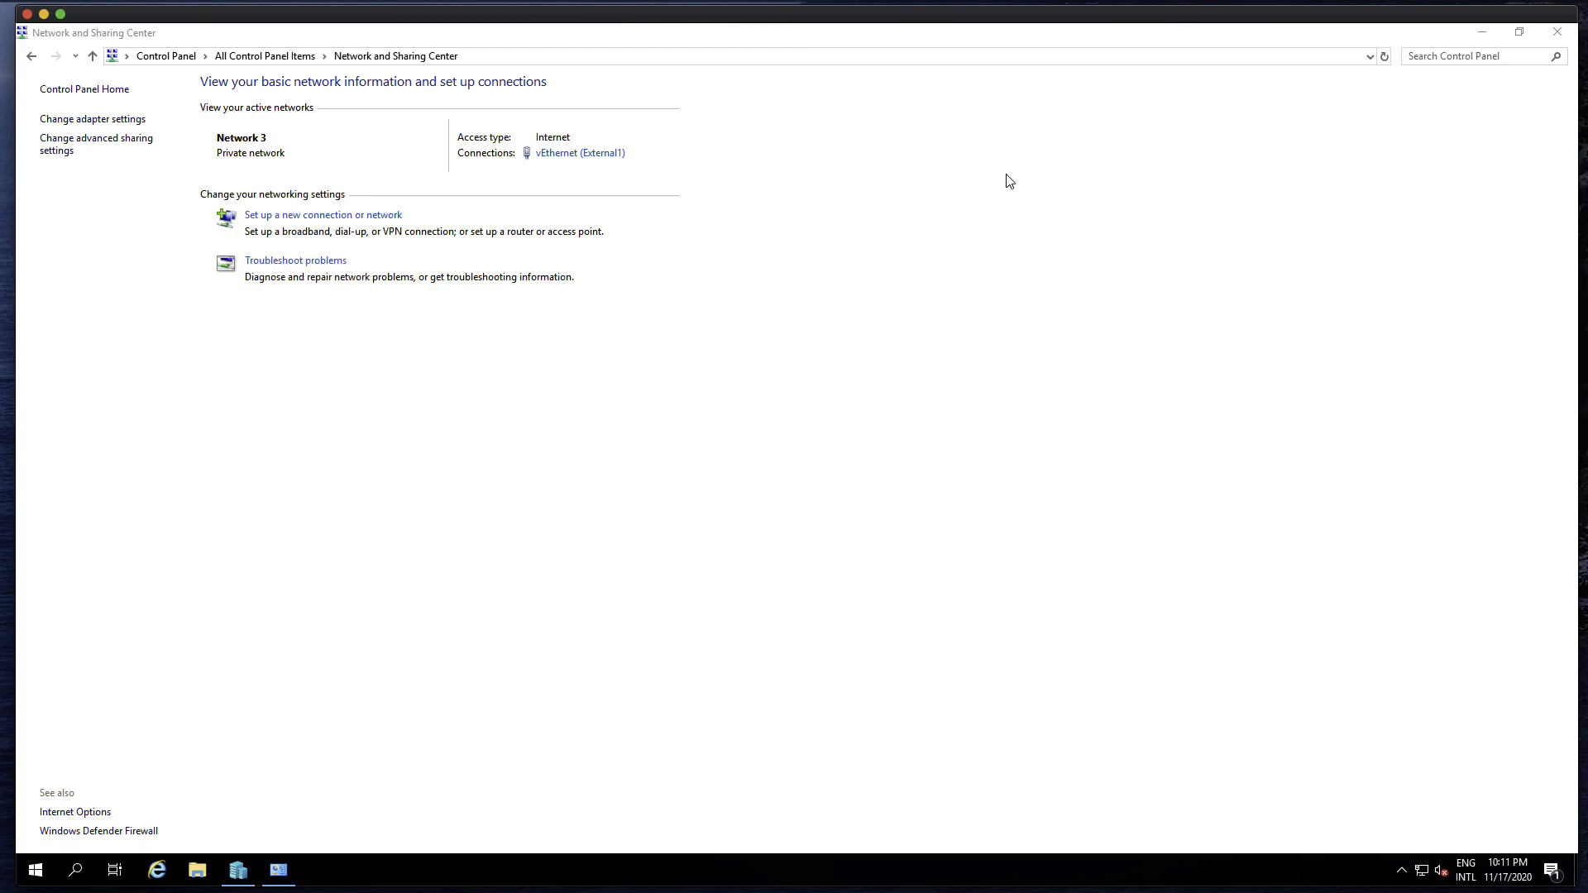
left_click(1557, 33)
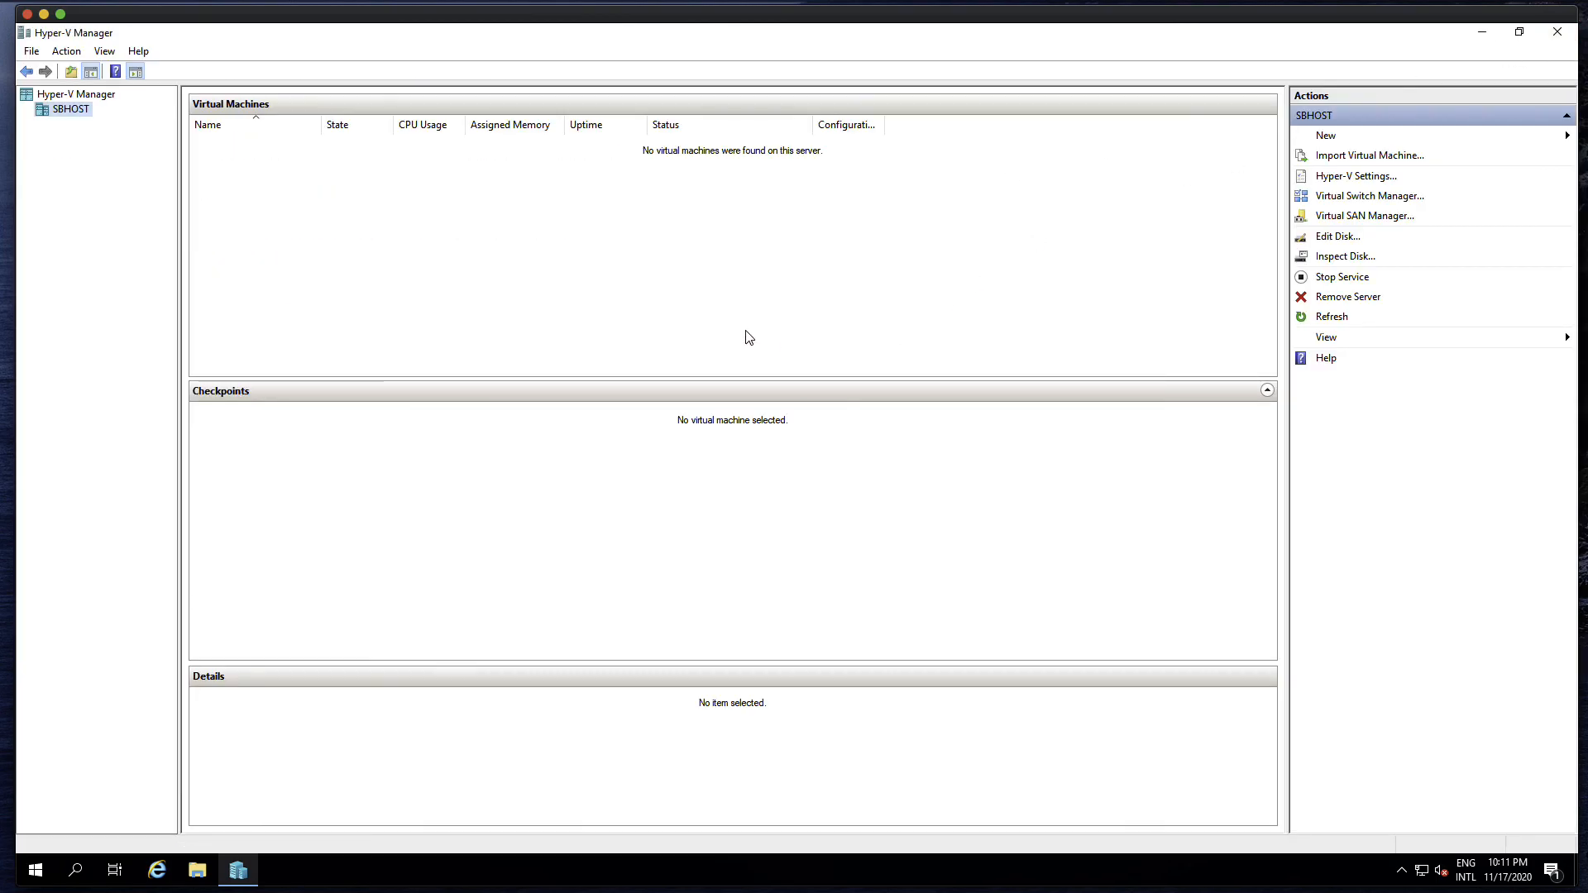